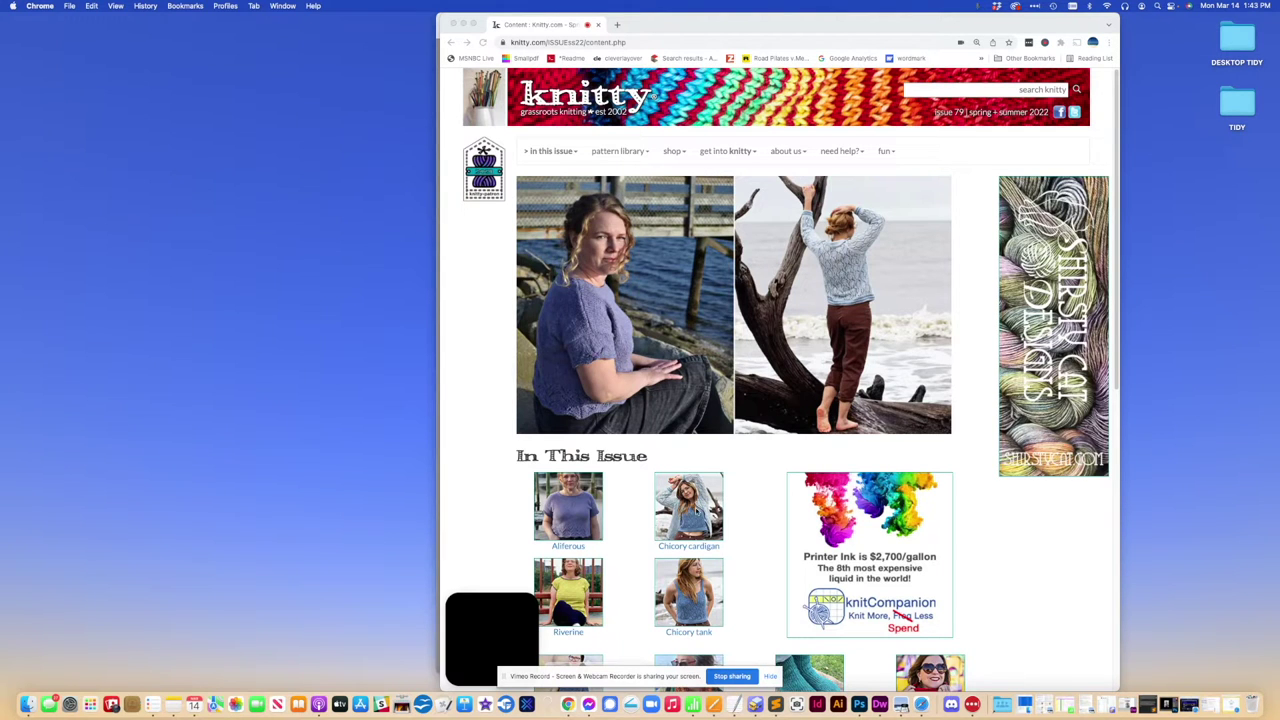
Step: Open the Chicory cardigan pattern from the current issue and look through its materials, charts, directions and finishing
click(695, 511)
click(689, 512)
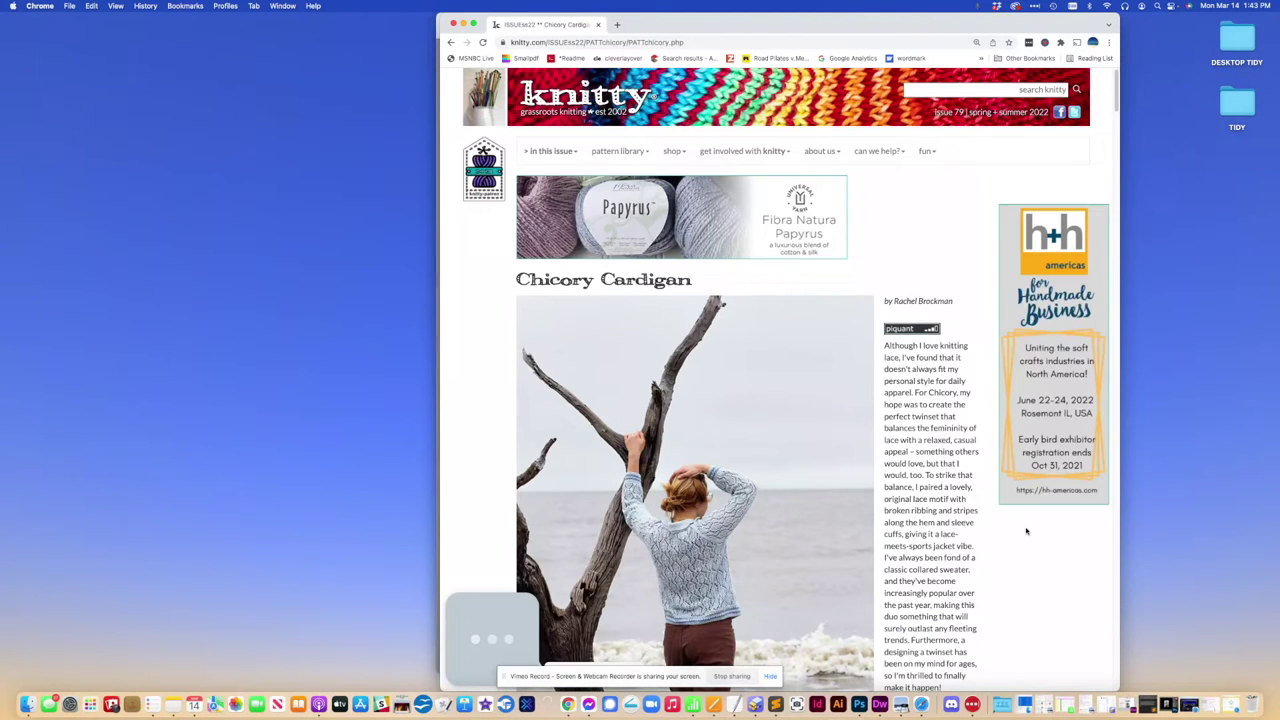
scroll(1025, 530, down, 2)
scroll(1025, 530, down, 5)
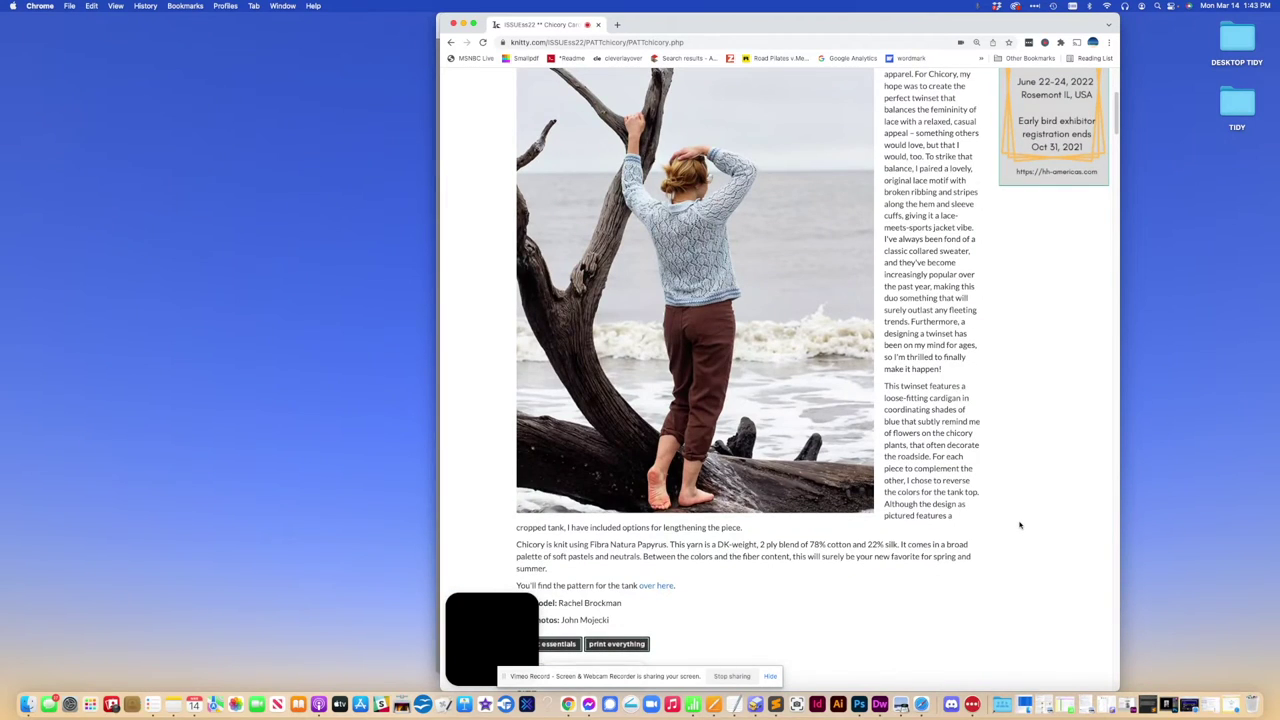
scroll(1021, 526, down, 9)
scroll(1020, 525, down, 20)
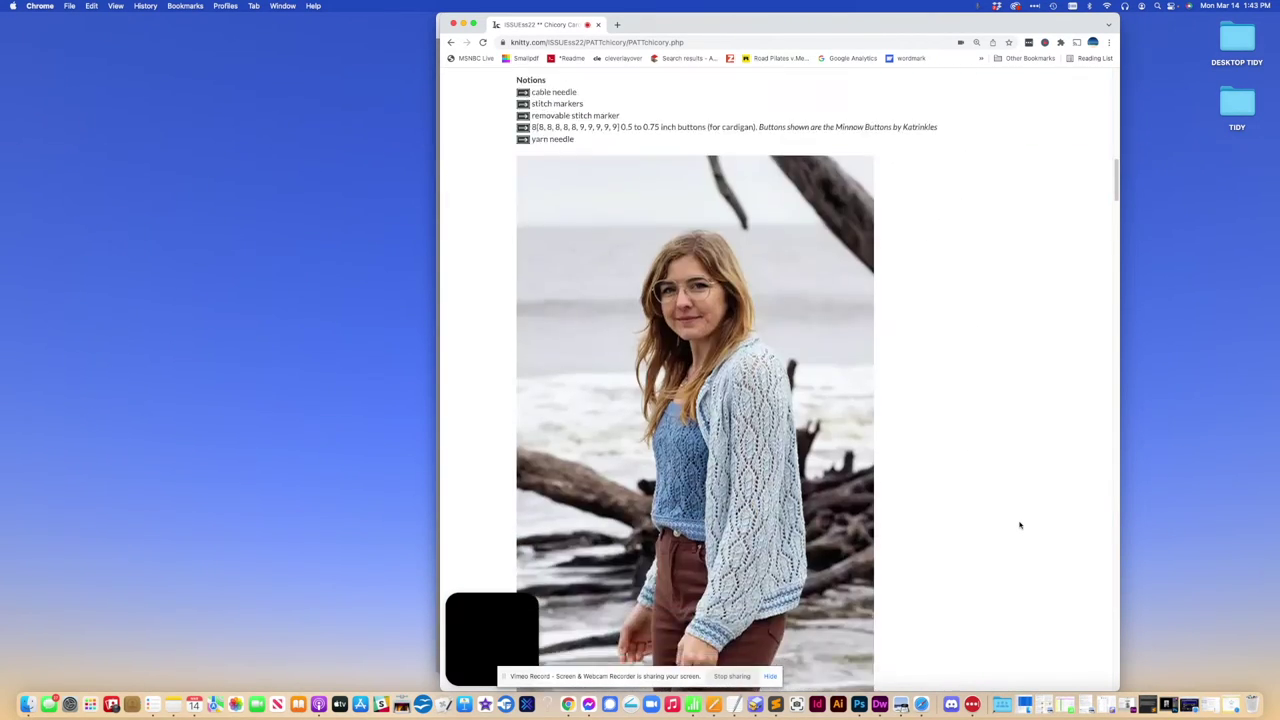
scroll(1020, 525, down, 4)
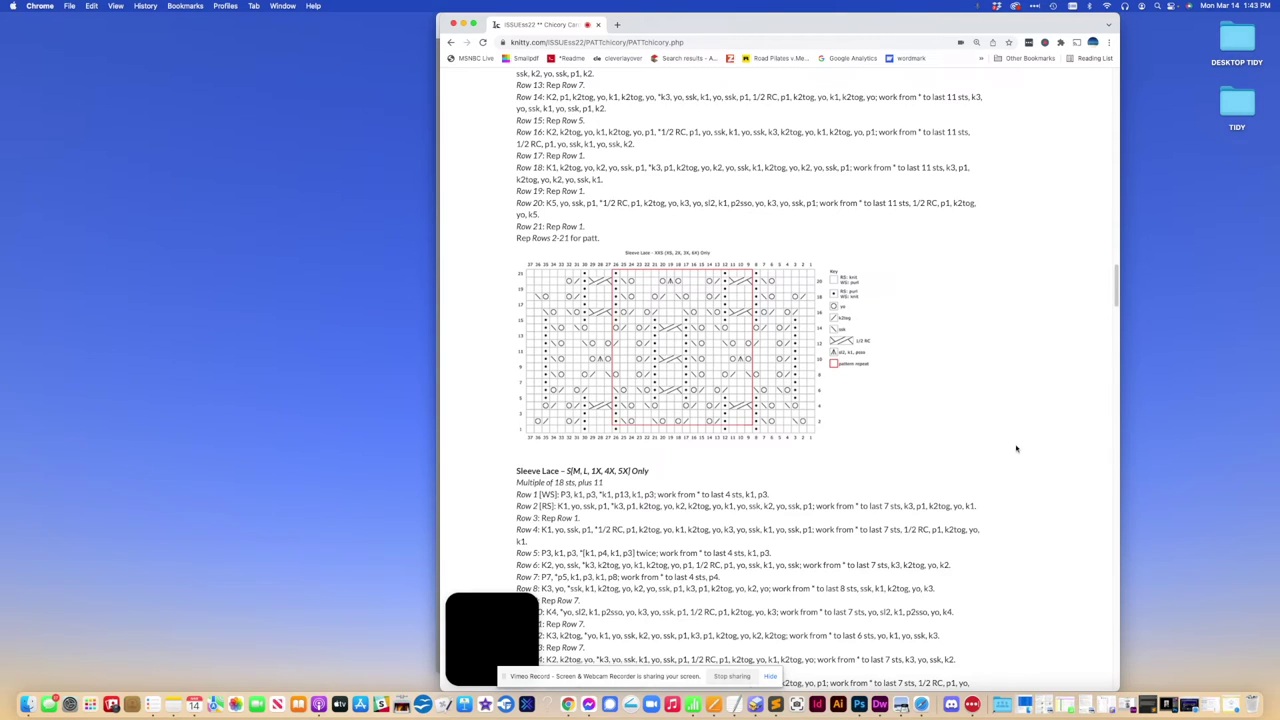
scroll(1015, 448, down, 20)
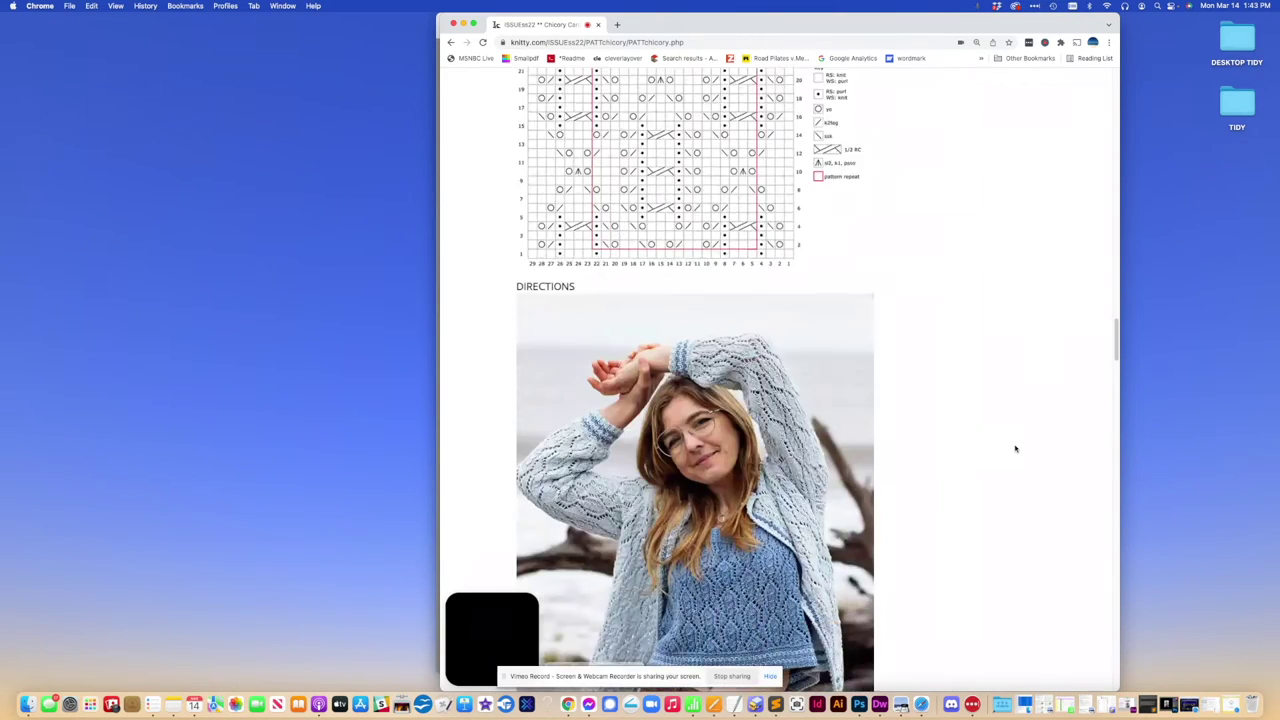
scroll(1015, 448, up, 20)
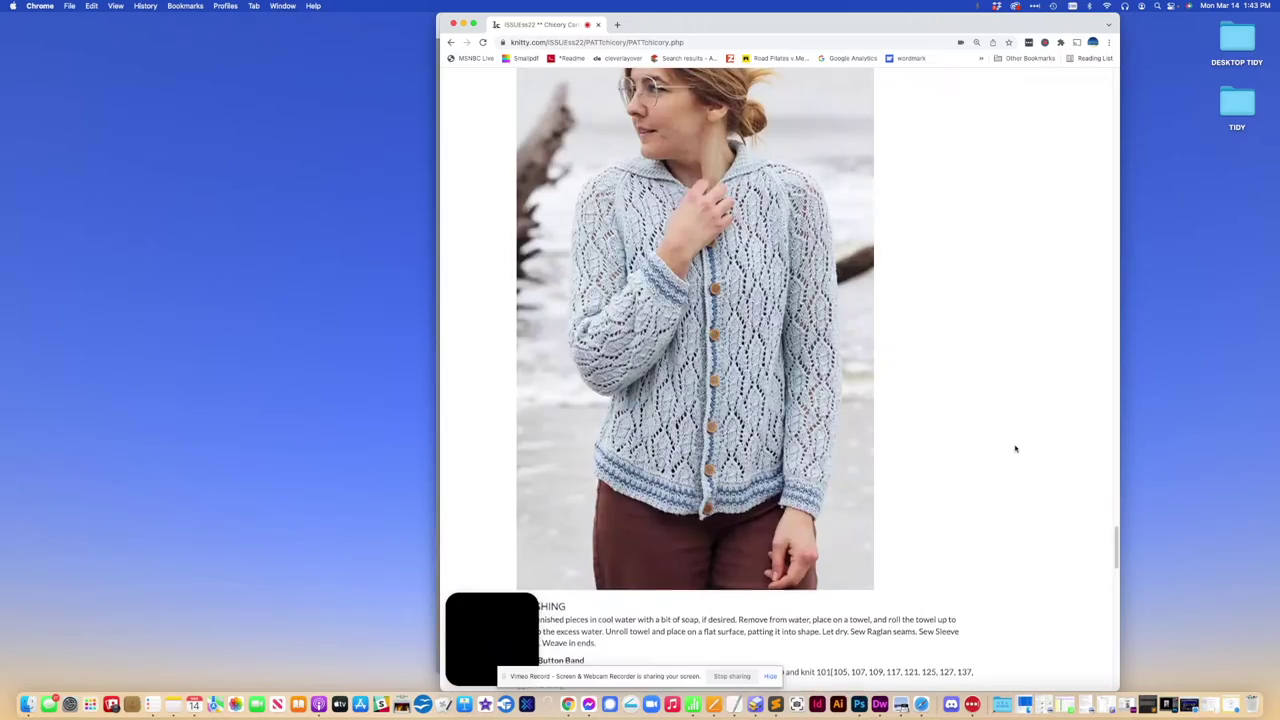
scroll(1015, 448, up, 15)
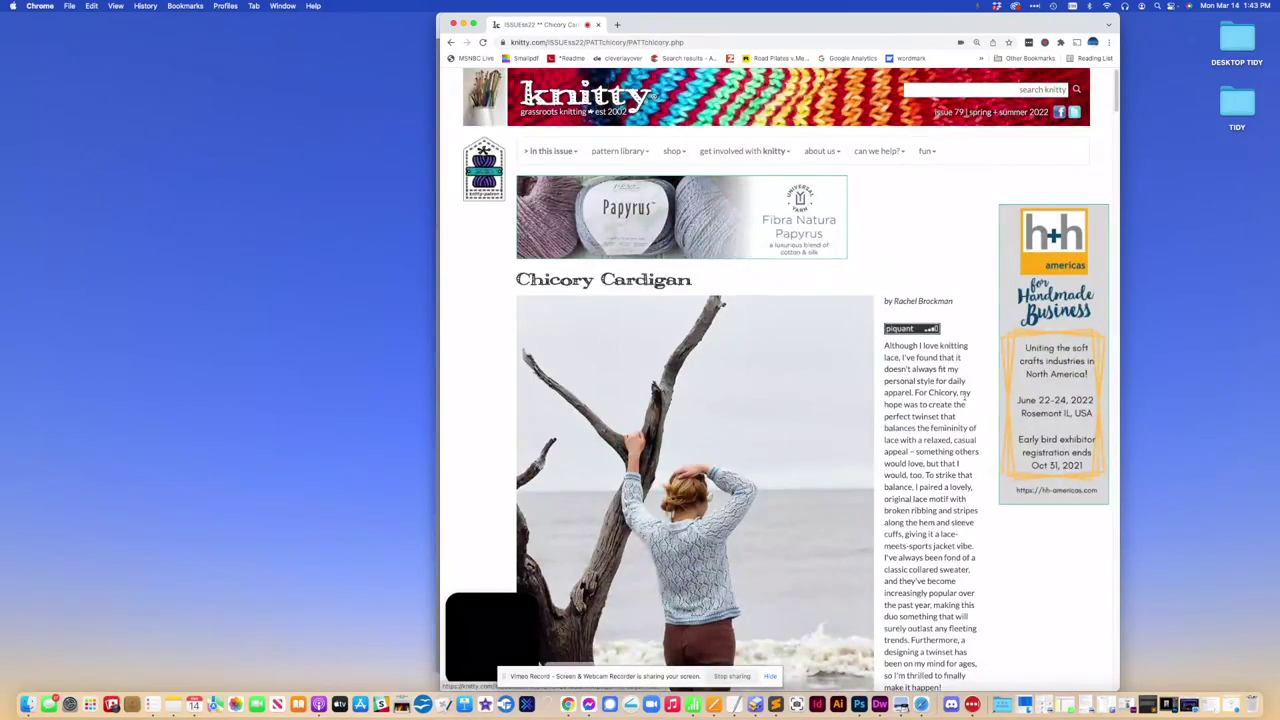
Step: Open the essentials print version of the Chicory Cardigan and choose Save as PDF as the print destination
scroll(925, 257, down, 8)
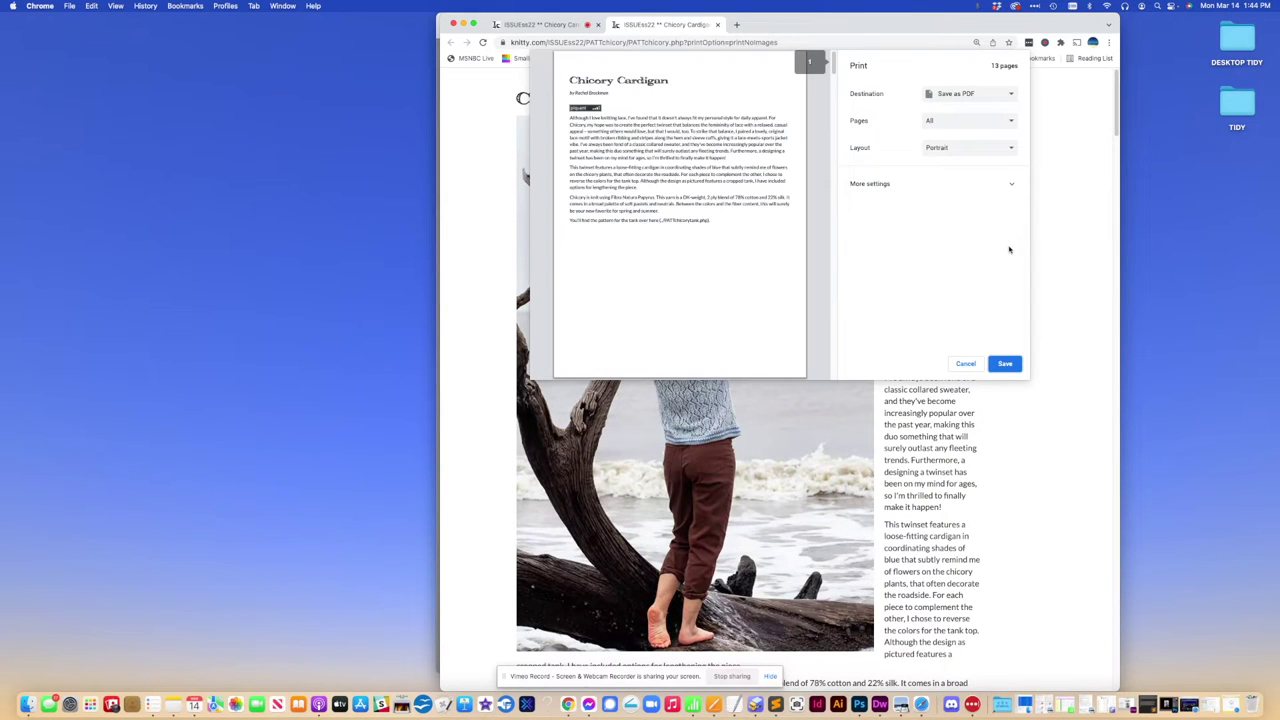
click(960, 94)
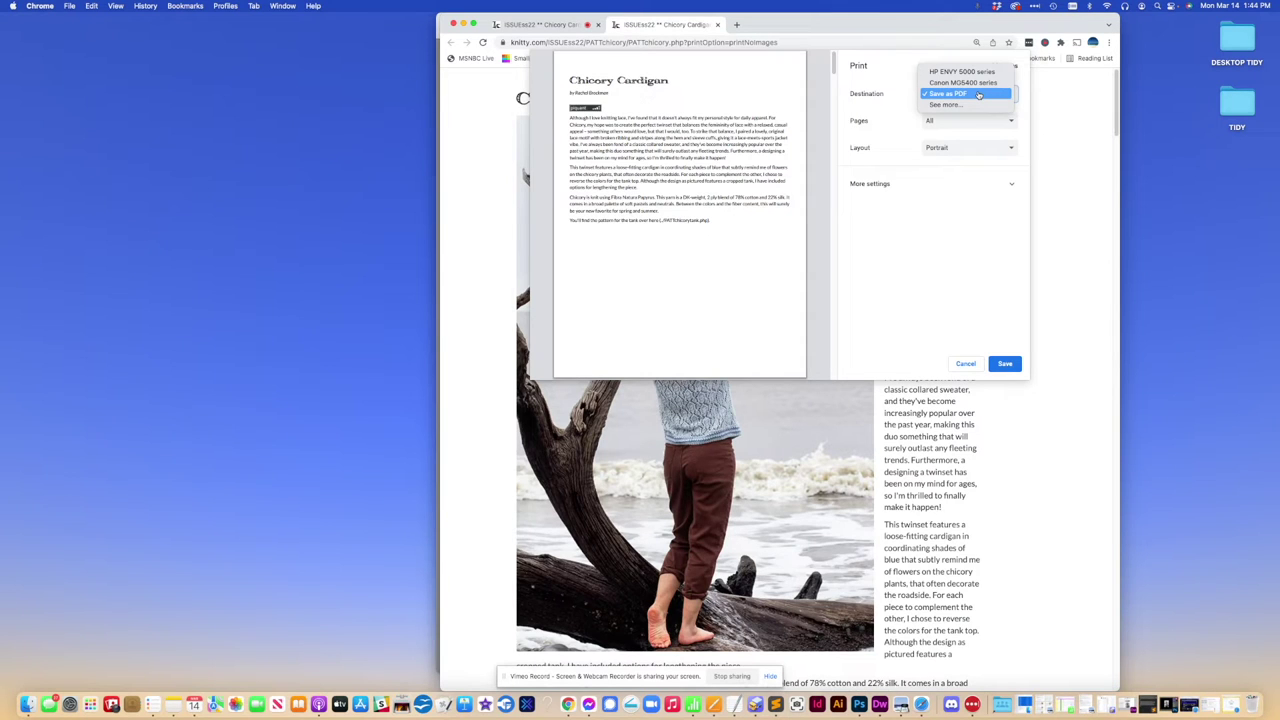
click(979, 94)
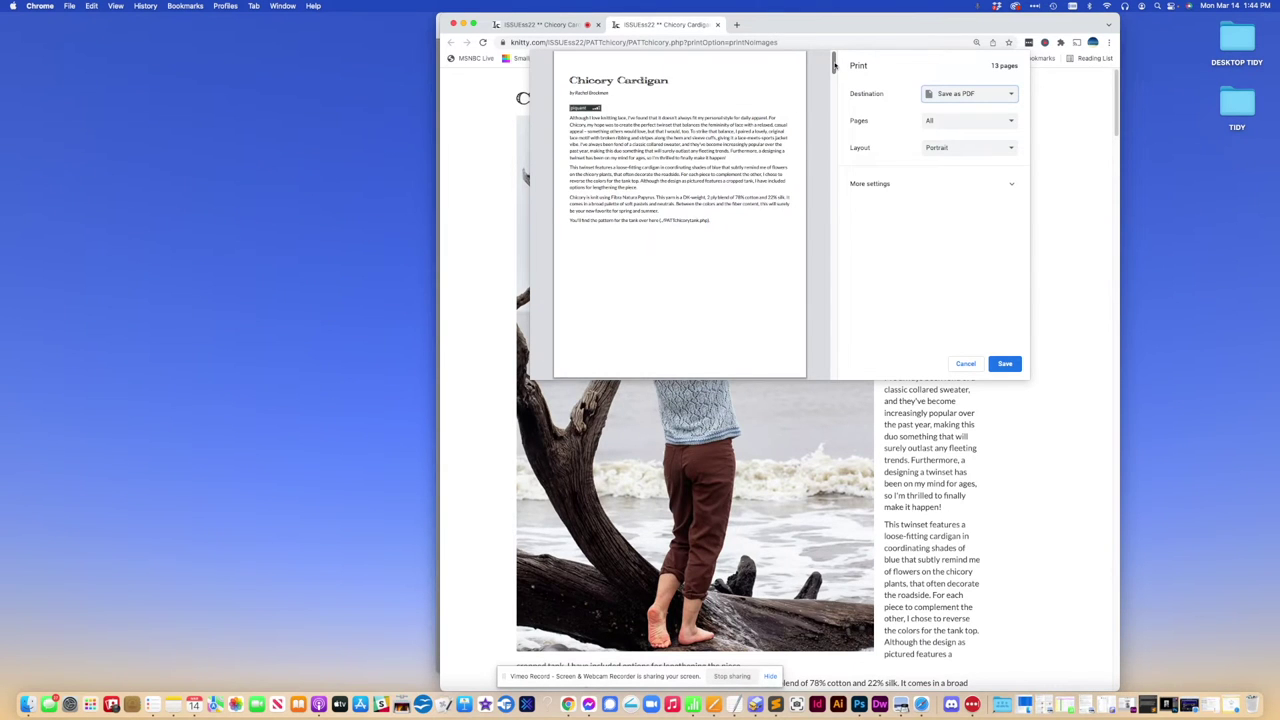
Step: Save the print version to the Desktop as chicory.pdf and open the file to check its pages
mouse_move(834, 64)
mouse_down()
mouse_move(829, 358)
mouse_move(841, 54)
mouse_up()
click(1003, 364)
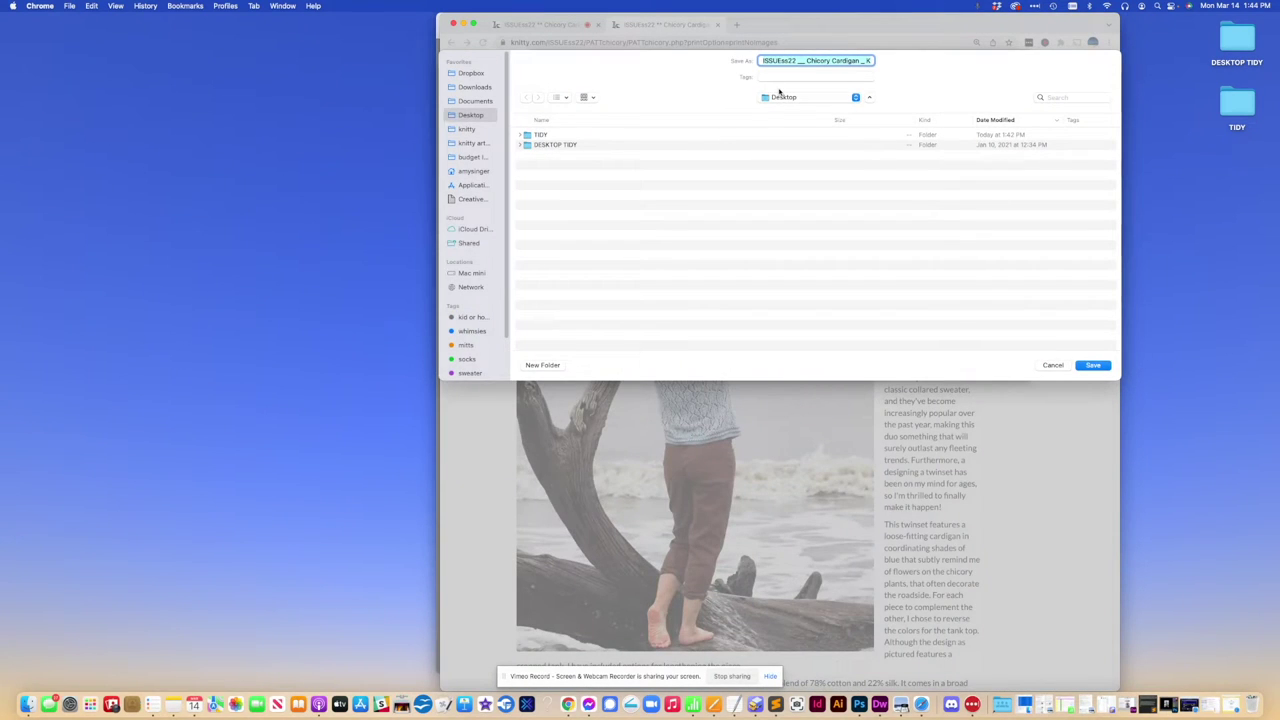
text(chicory.pdf)
click(1094, 366)
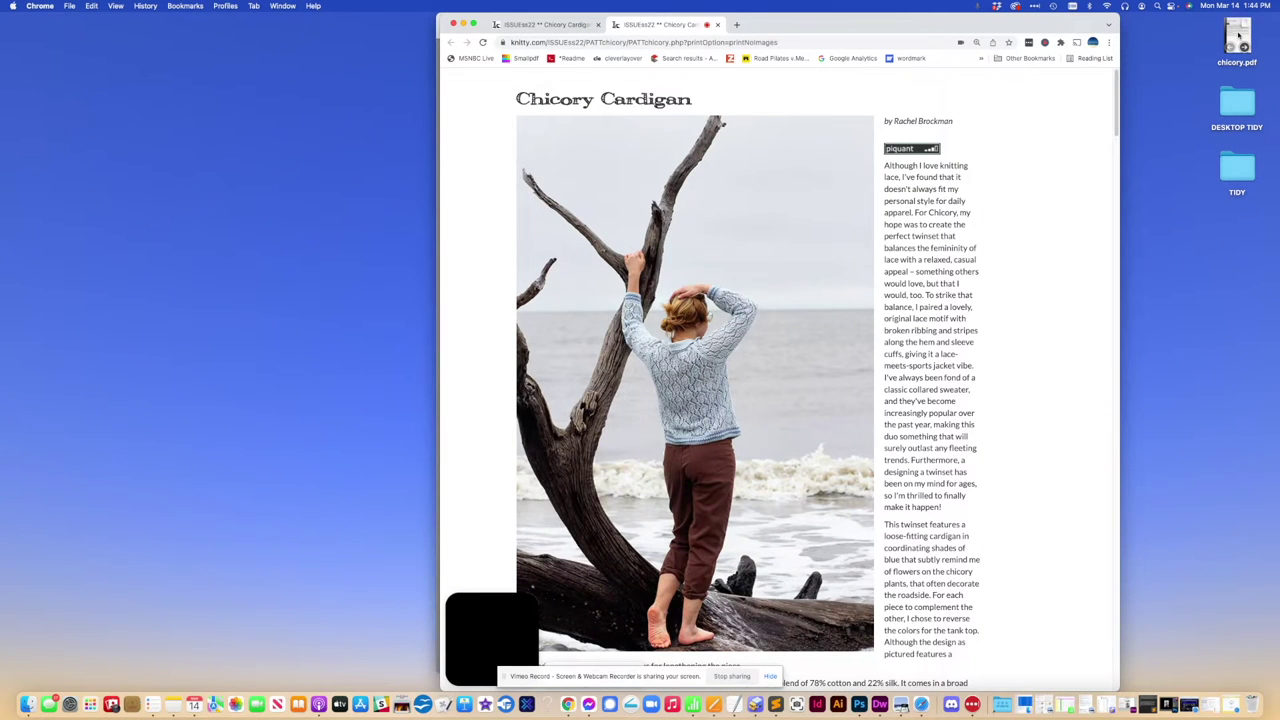
double_click(1238, 36)
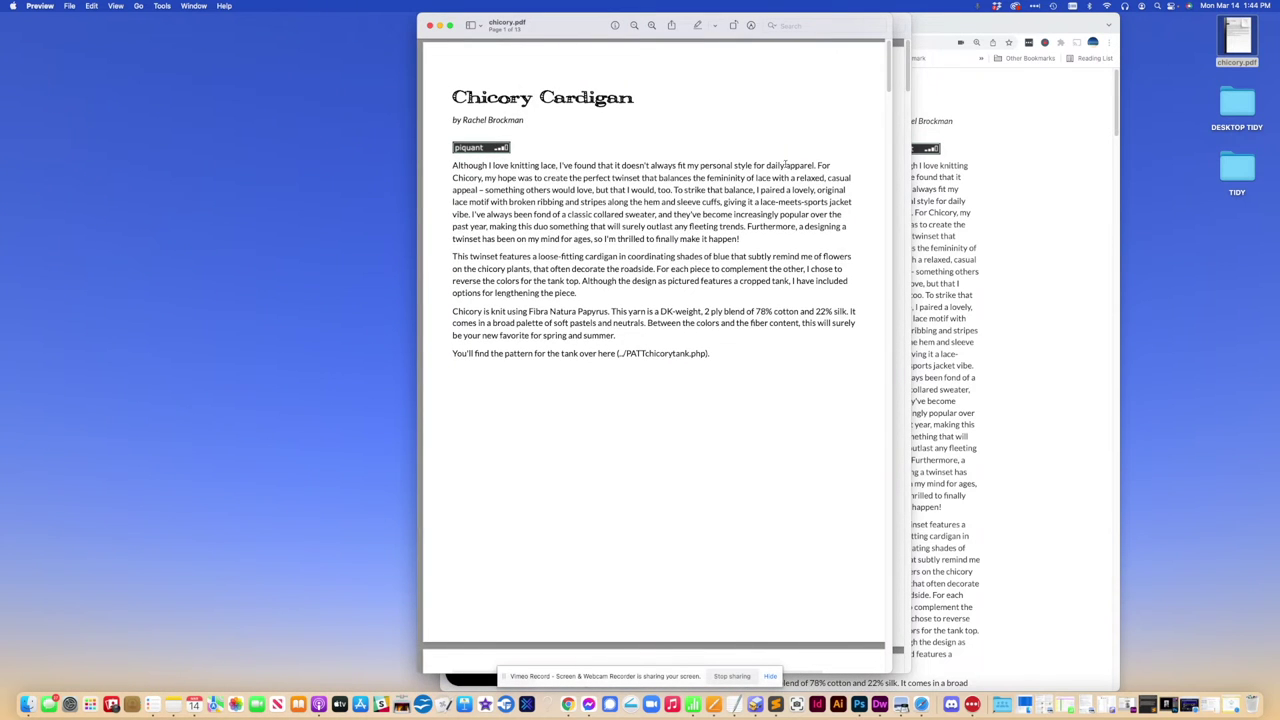
drag(888, 64, 857, 8)
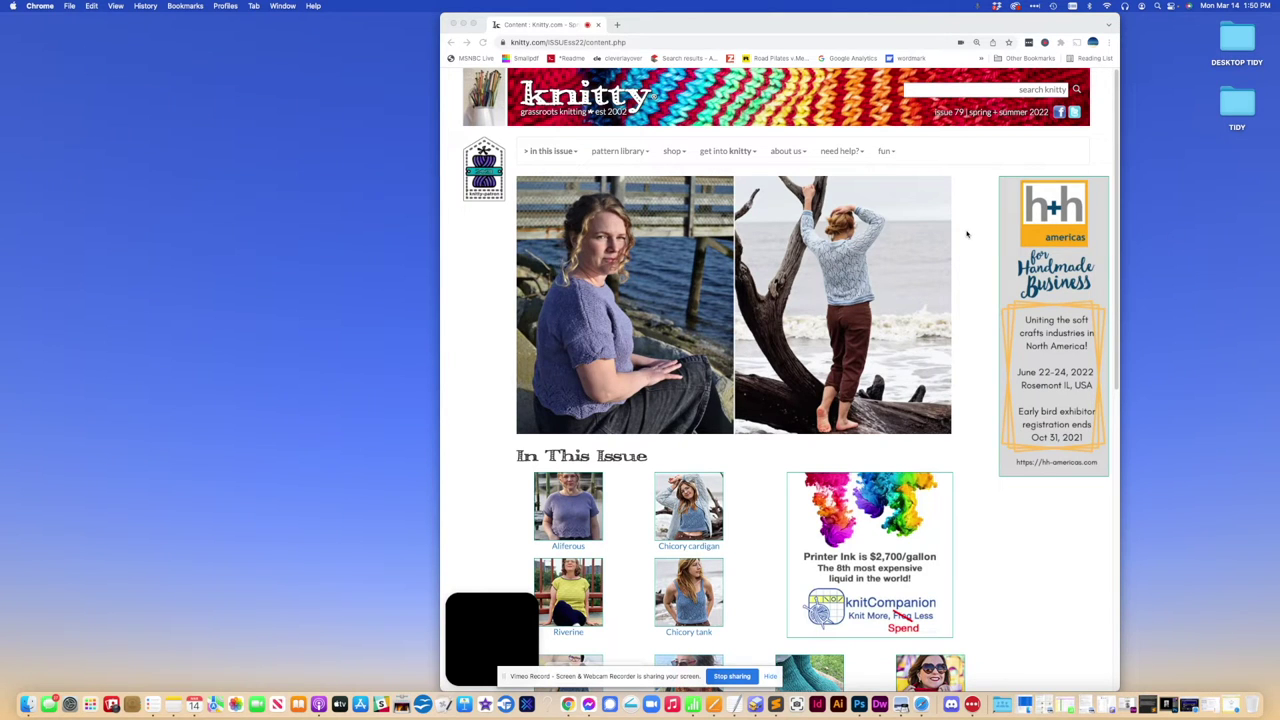
Step: Browse Knitty's back issues by cover and open the Eirwen pattern from the Winter 2021 issue
click(611, 152)
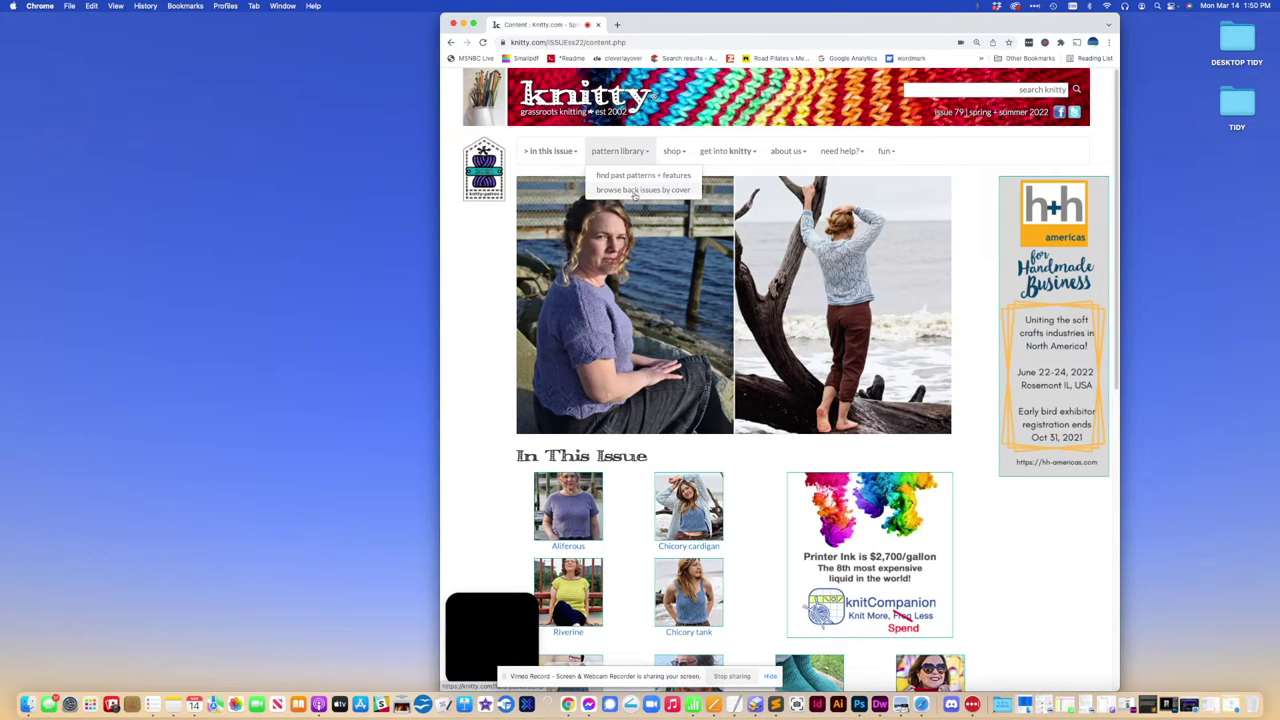
click(634, 192)
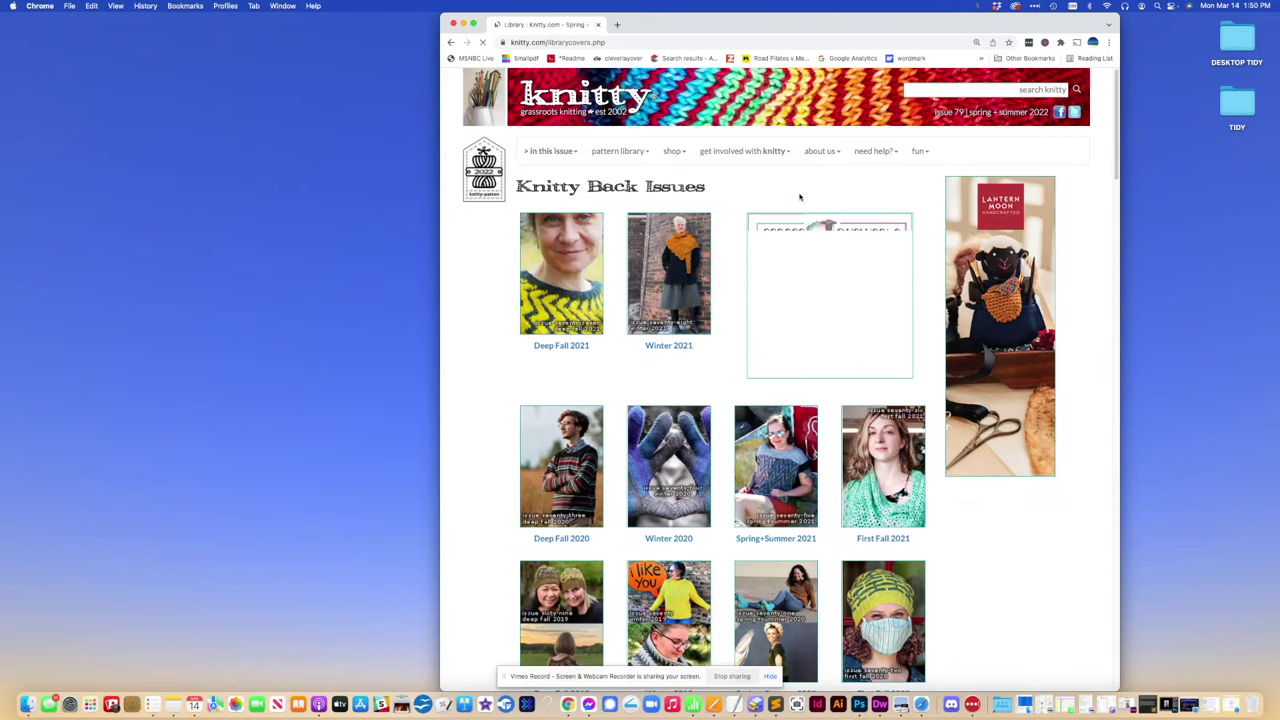
click(661, 287)
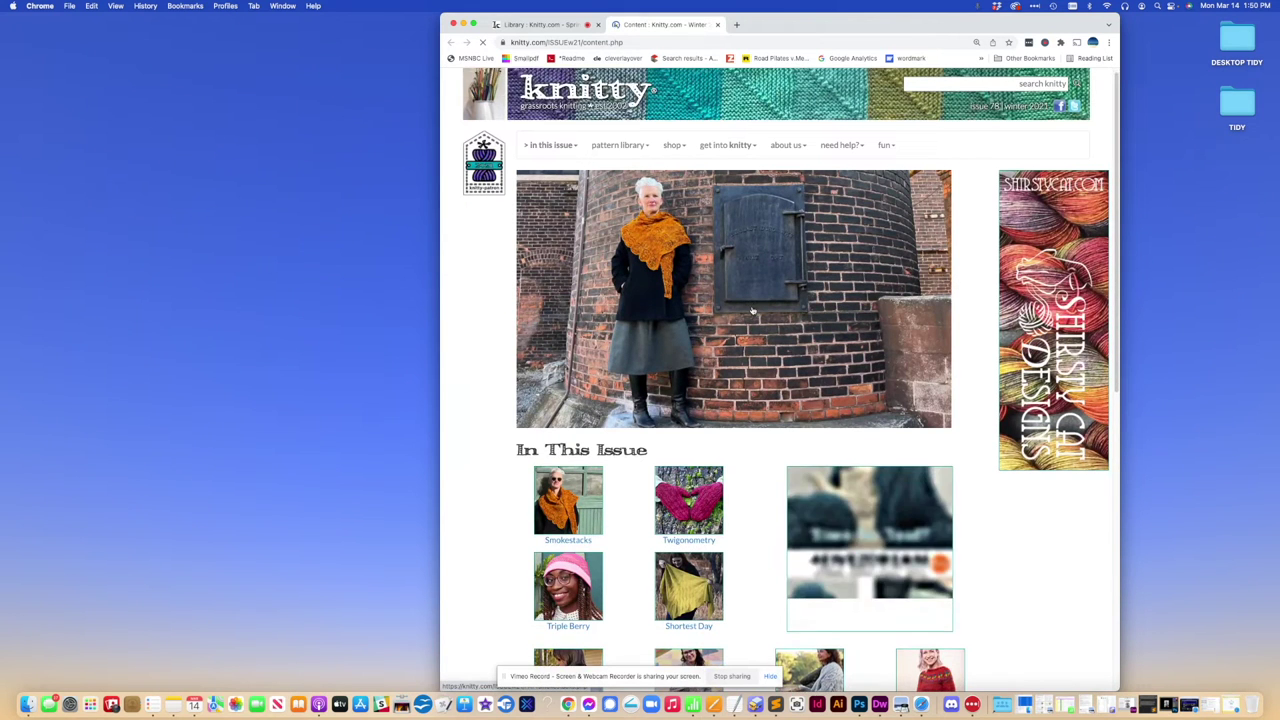
scroll(626, 363, down, 5)
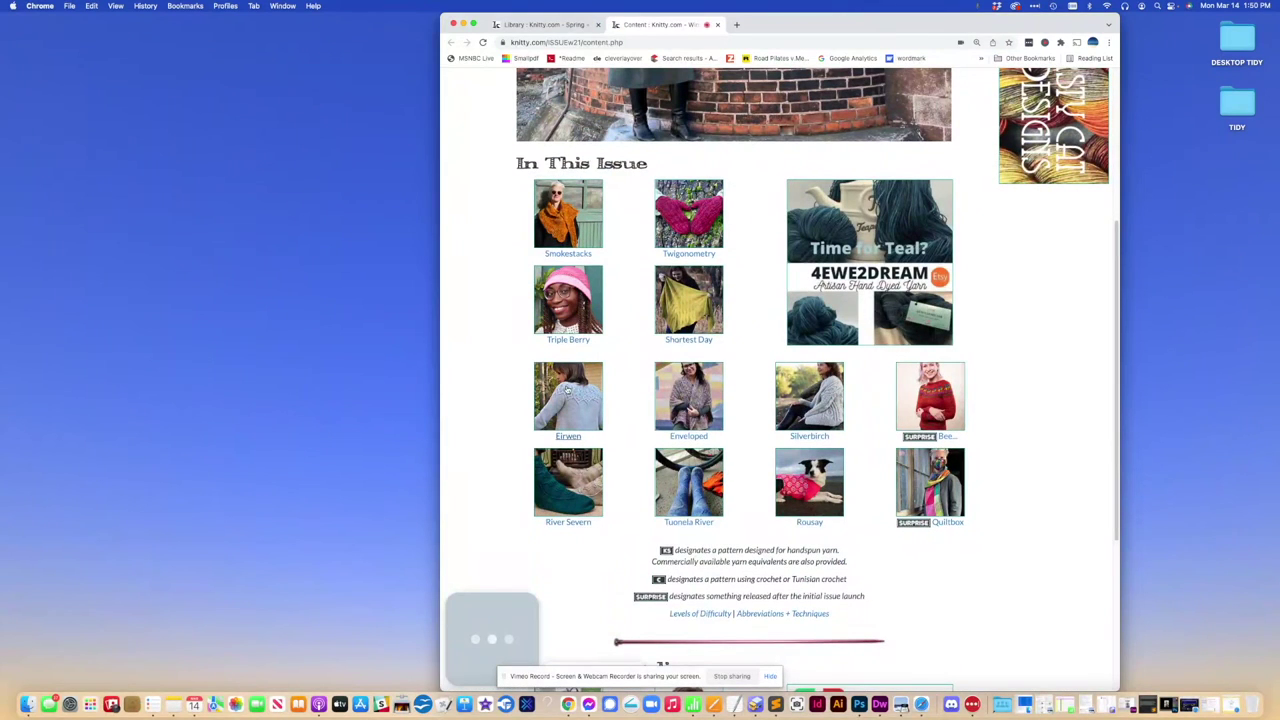
click(568, 390)
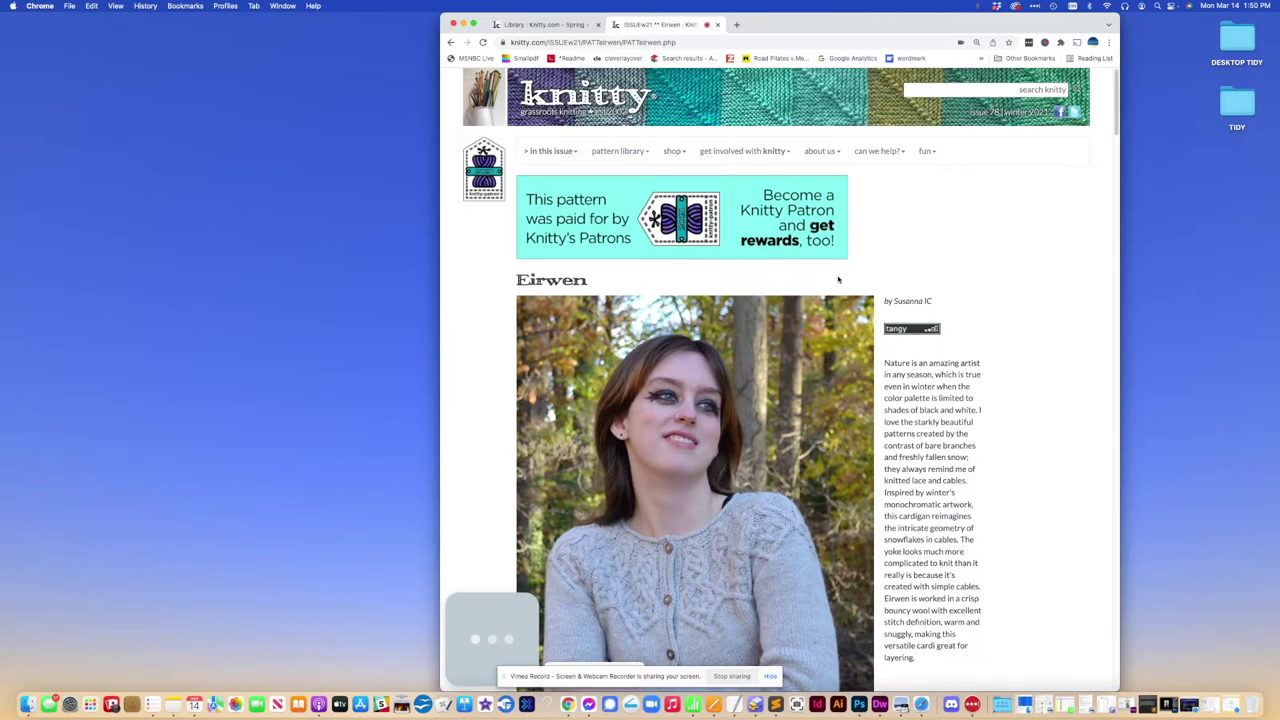
Step: Look through the Eirwen pattern's sizes, materials, print options and written yoke and sleeve chart instructions
scroll(838, 278, down, 5)
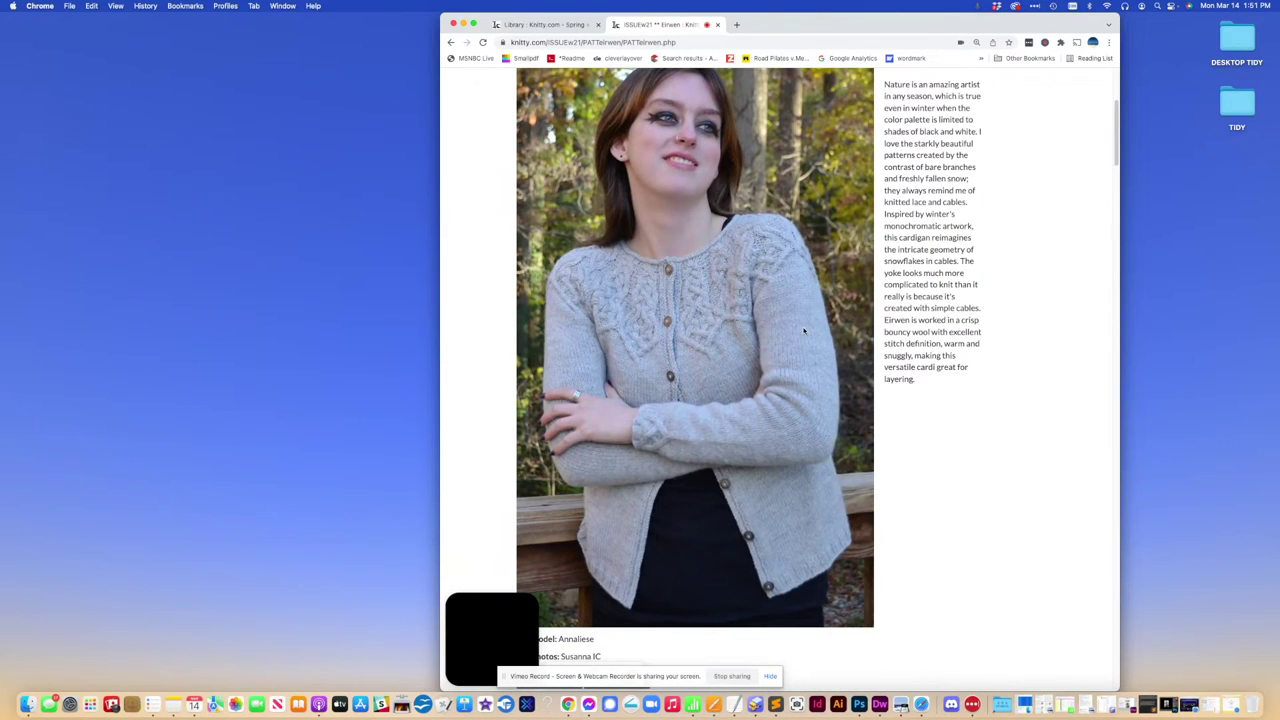
scroll(803, 330, down, 11)
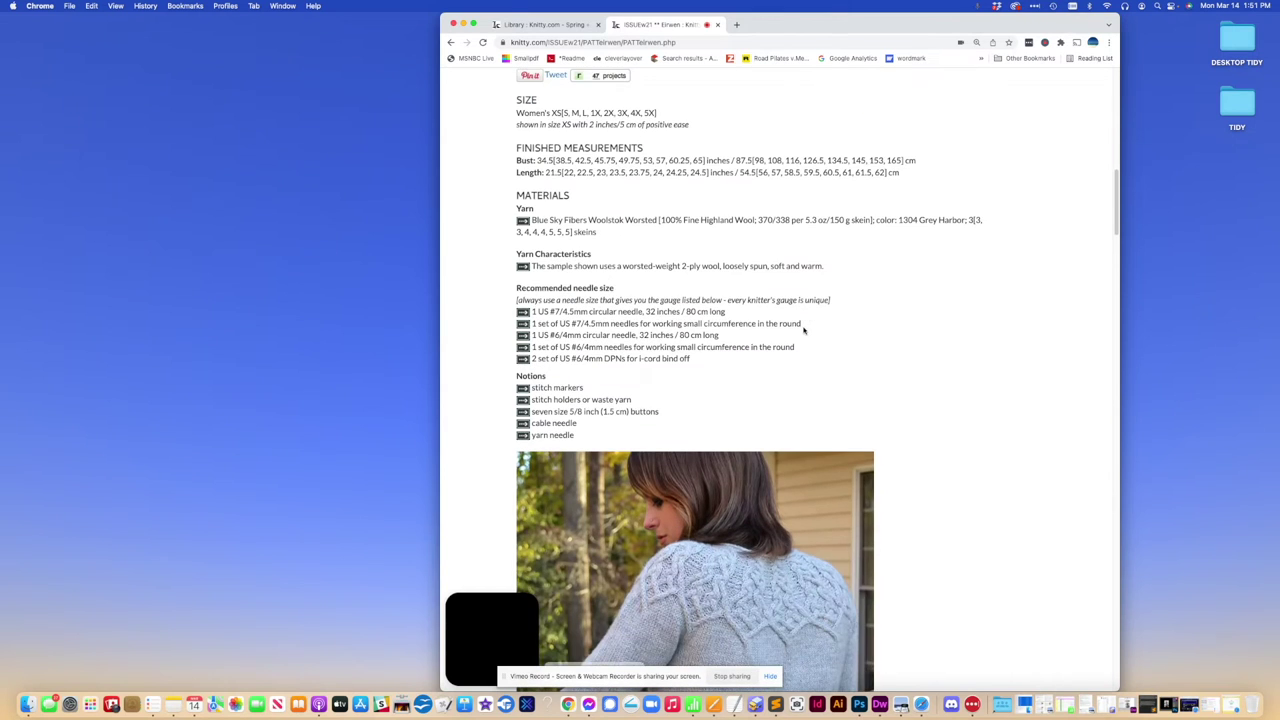
scroll(790, 230, up, 6)
scroll(810, 266, down, 7)
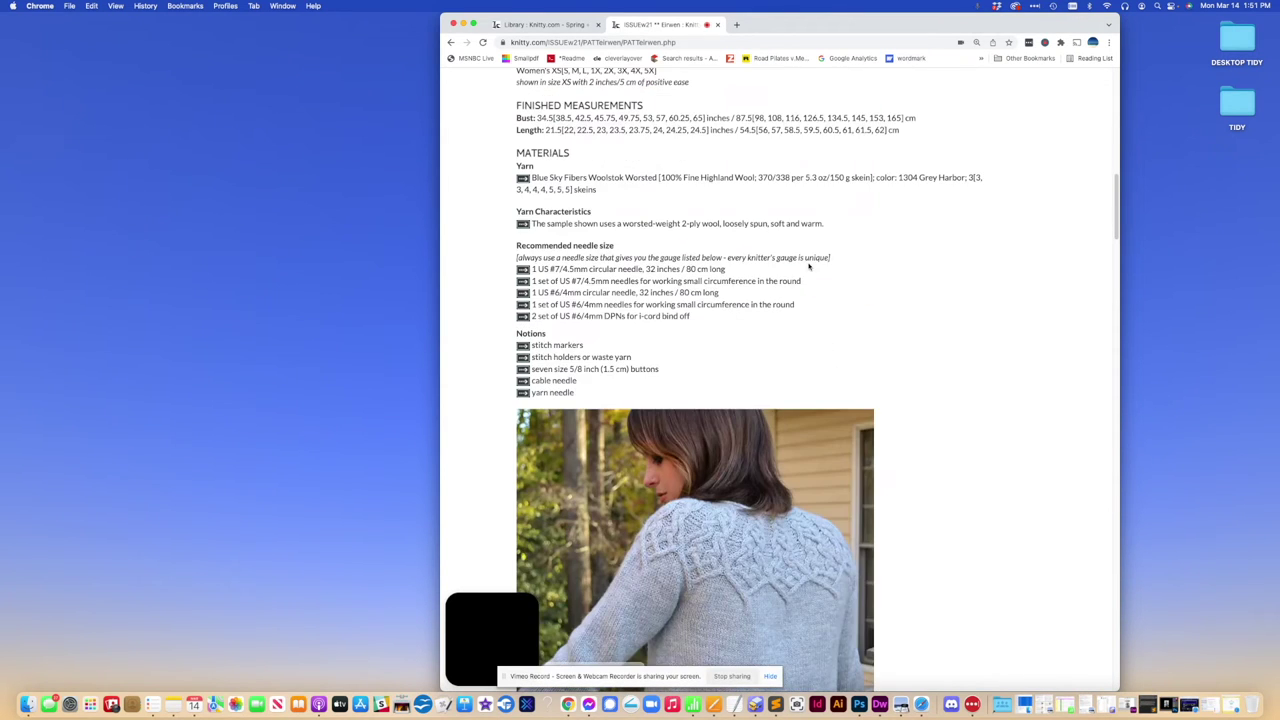
scroll(625, 235, up, 7)
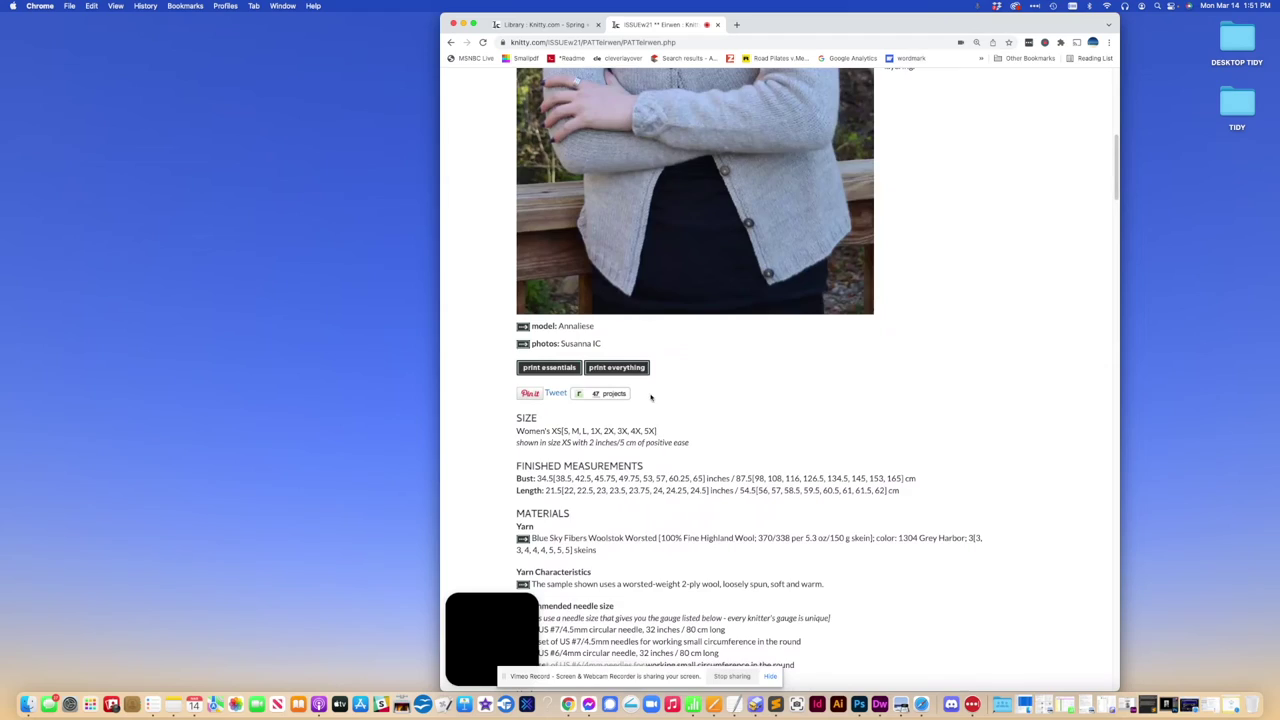
scroll(788, 343, down, 20)
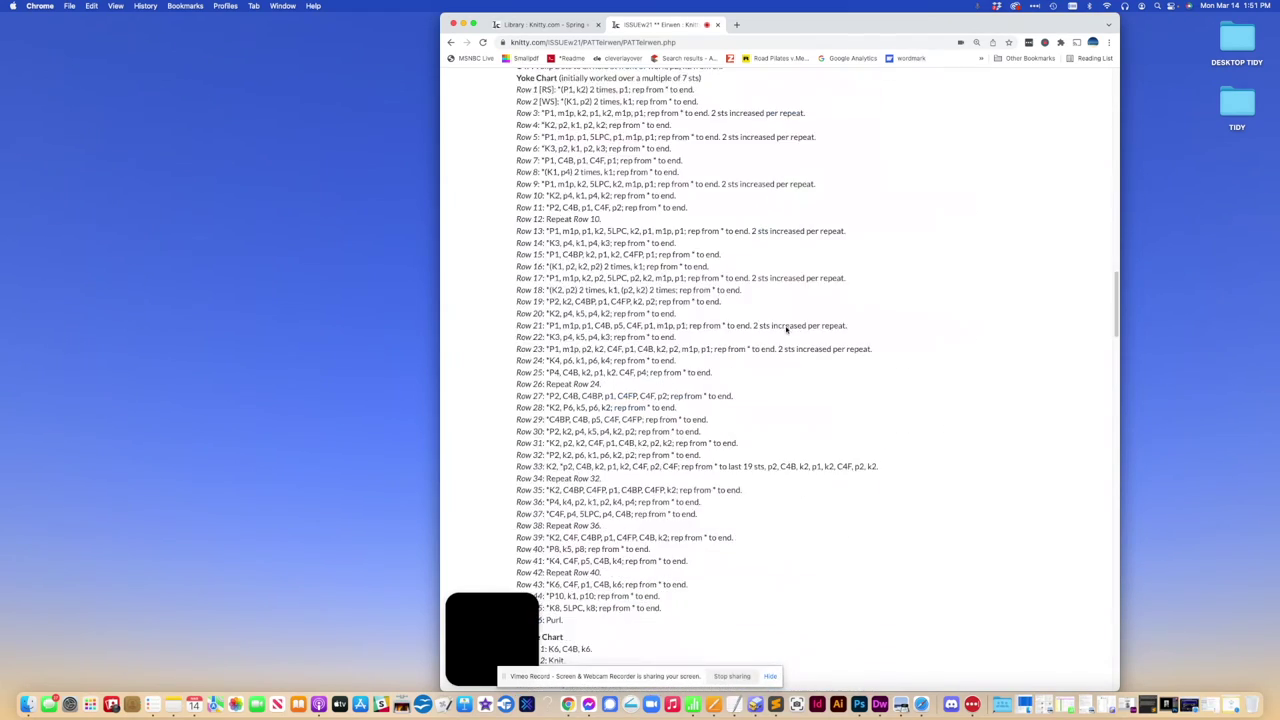
scroll(786, 330, up, 12)
scroll(786, 330, down, 15)
scroll(786, 330, up, 4)
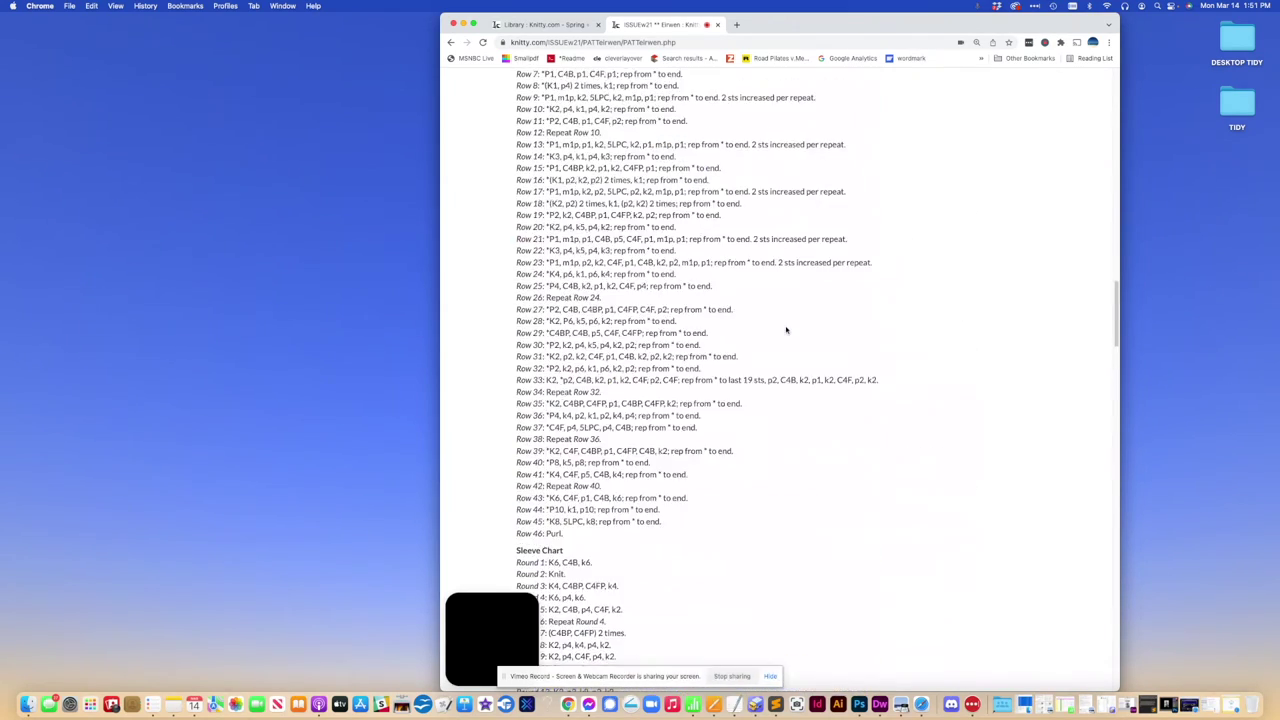
scroll(786, 330, up, 15)
scroll(786, 330, up, 8)
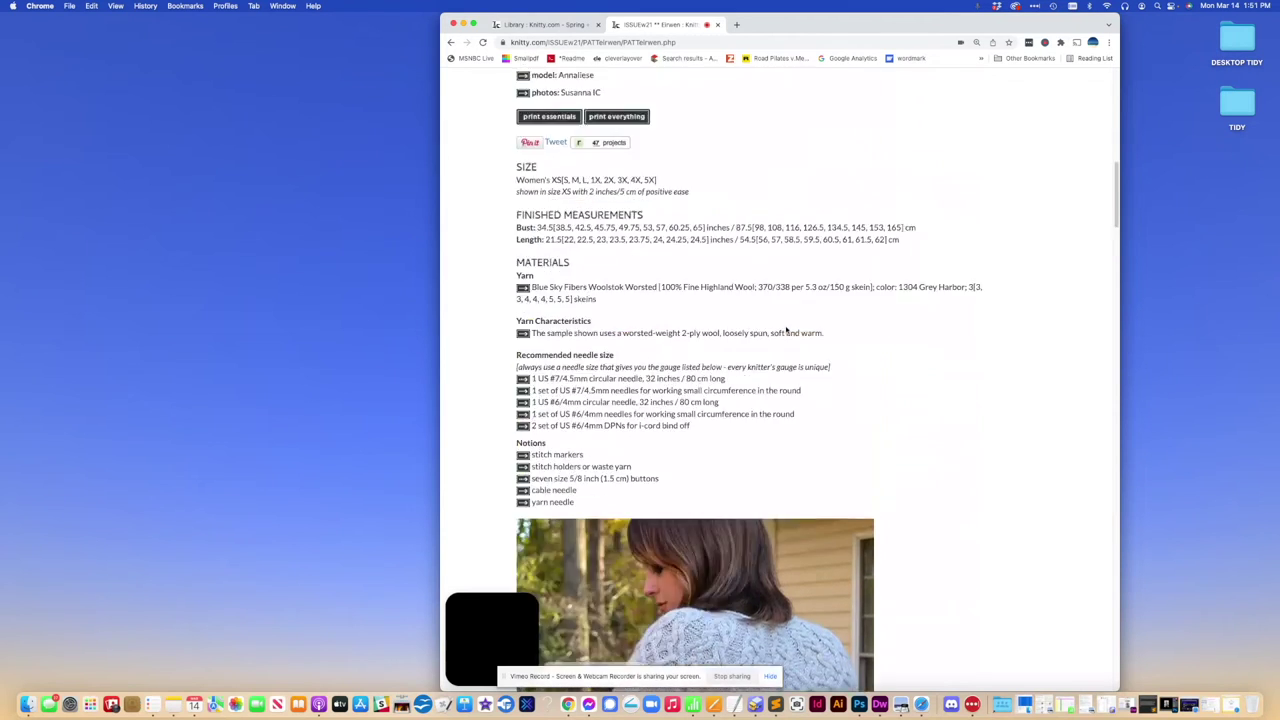
Step: Open Eirwen's essentials print version, dismiss its print dialog, examine the charts section and close the print version
scroll(786, 330, up, 3)
click(557, 283)
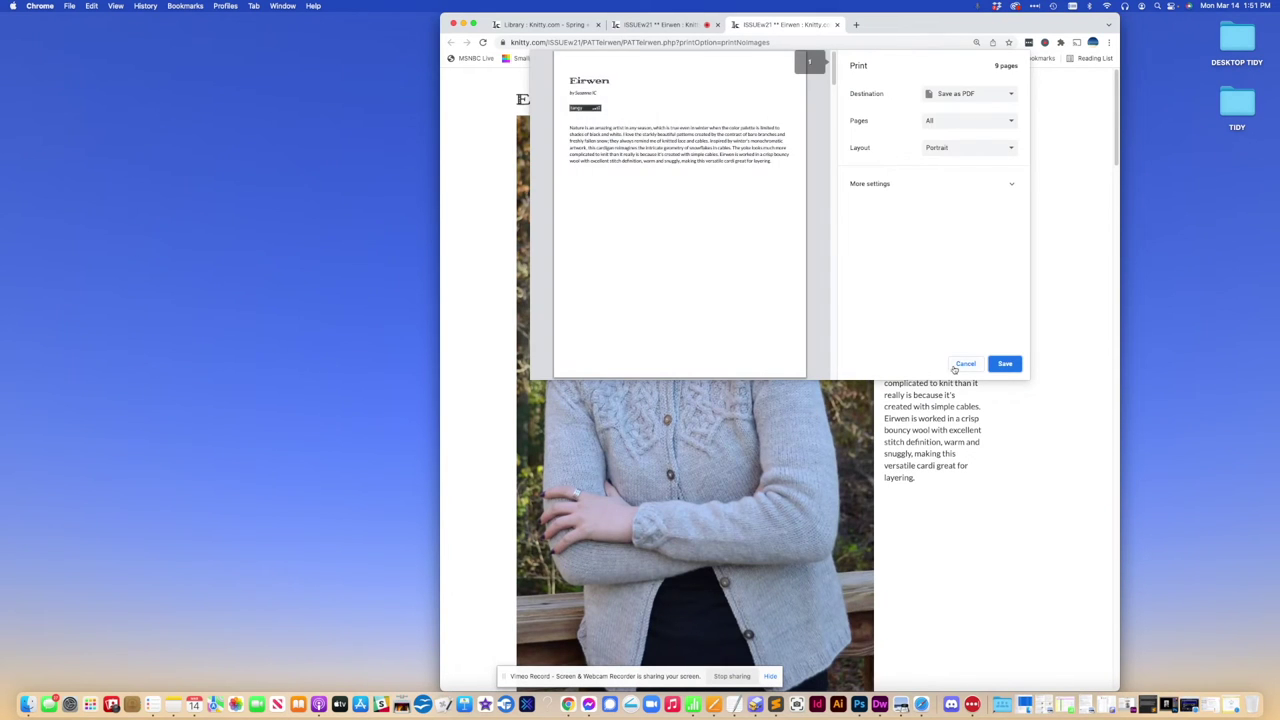
click(963, 364)
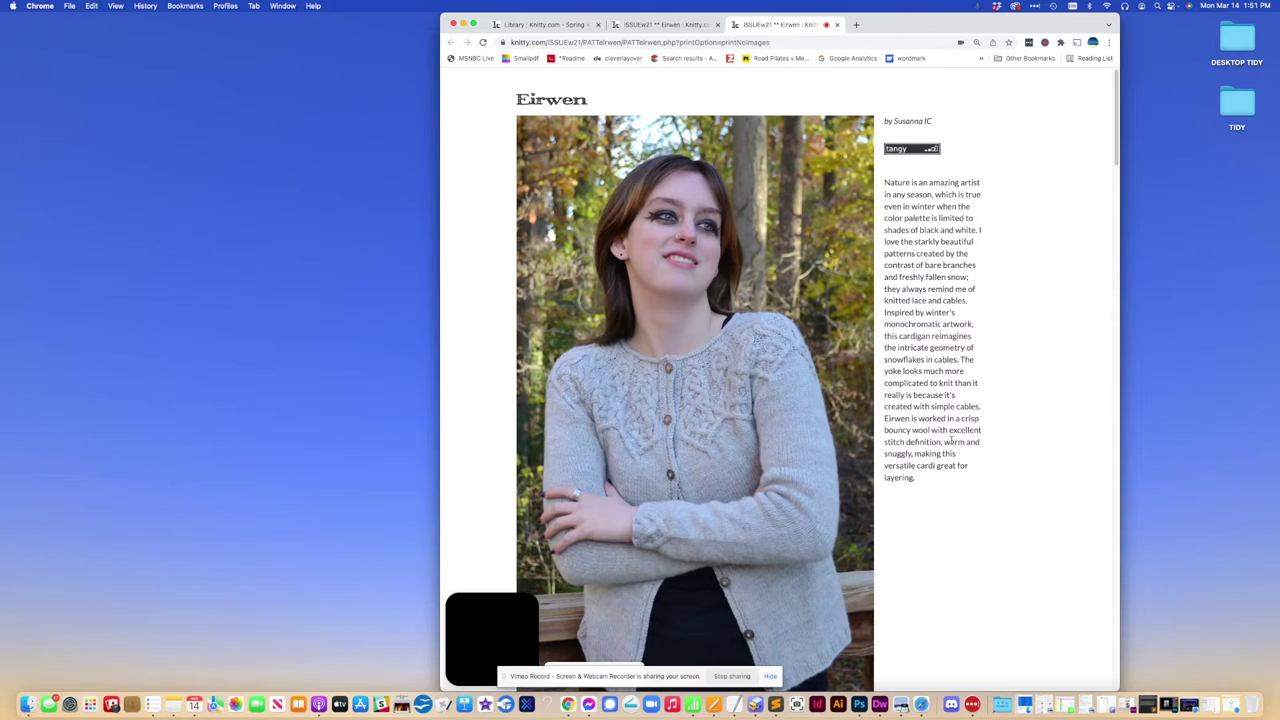
scroll(951, 441, down, 15)
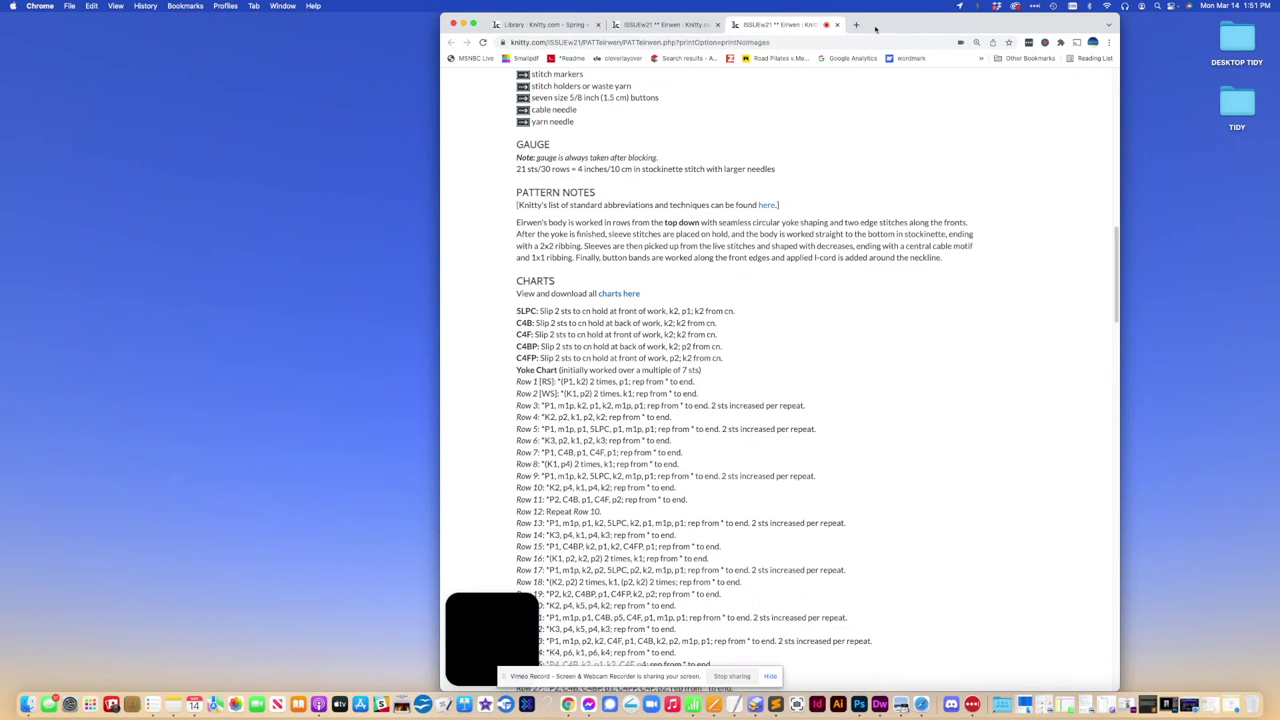
click(837, 24)
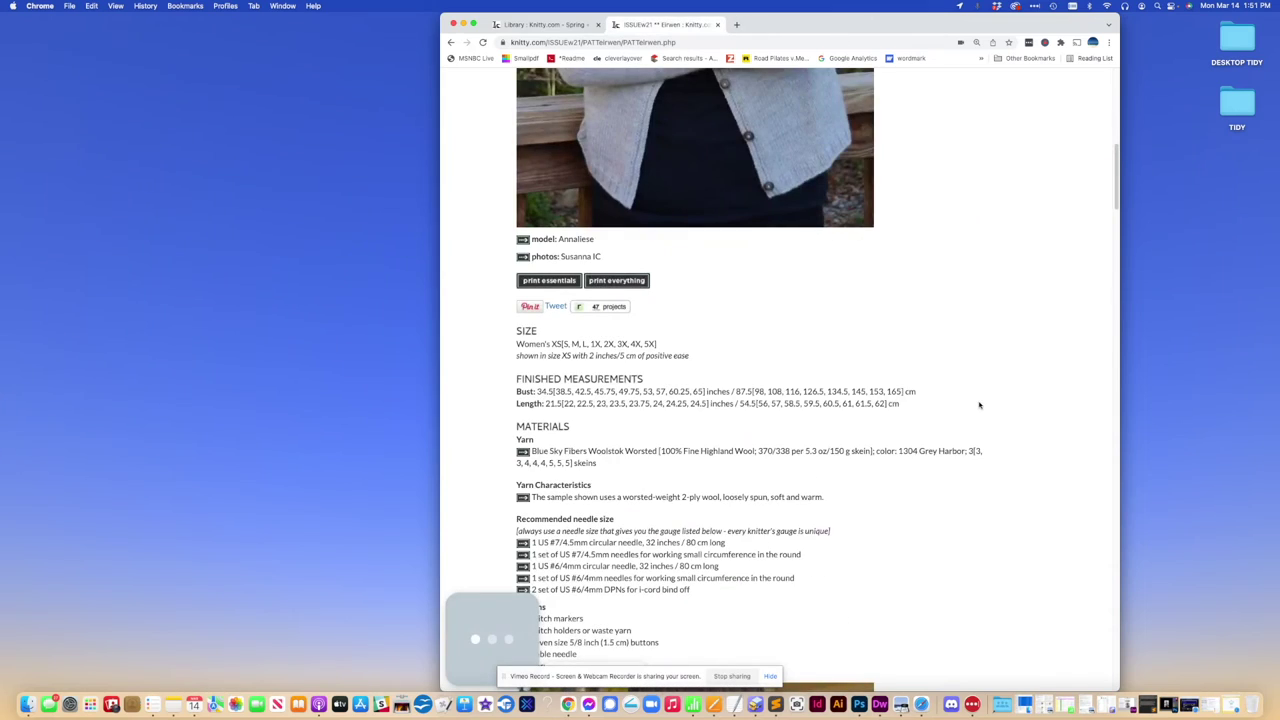
Step: Open the downloadable Eirwen charts image from the pattern's Charts section and bring up its print preview
scroll(937, 383, up, 8)
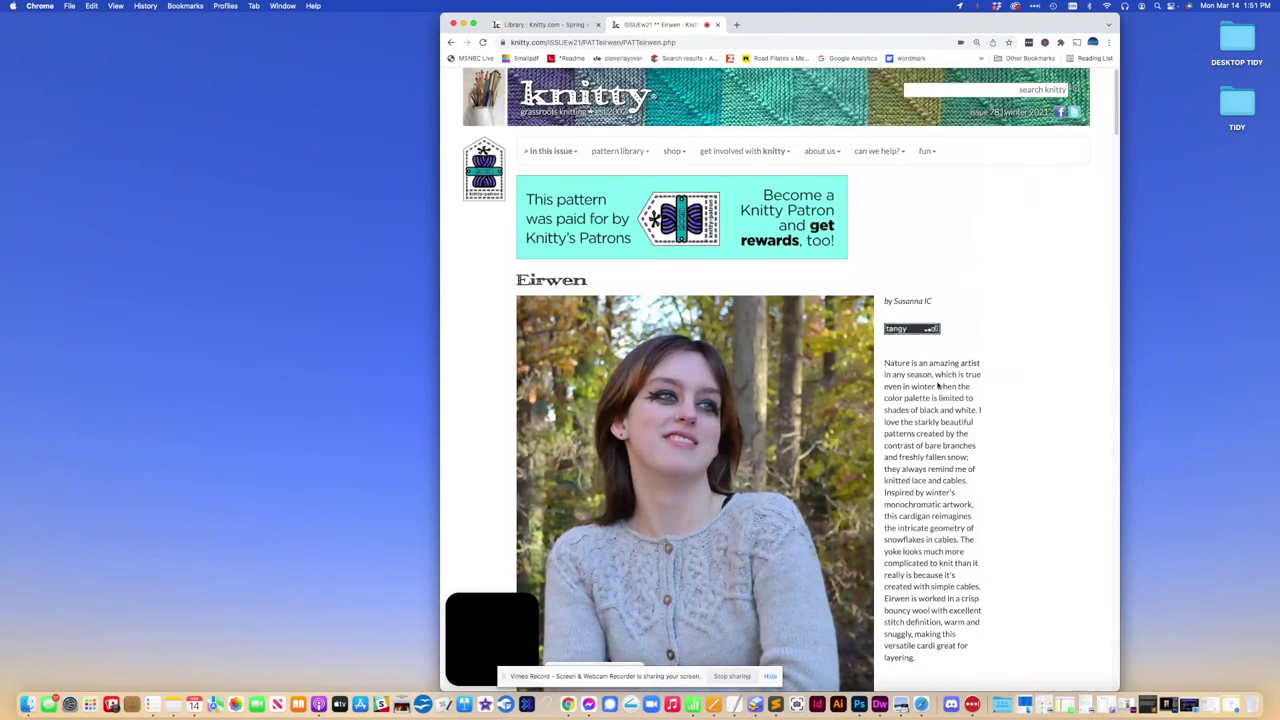
scroll(937, 384, down, 10)
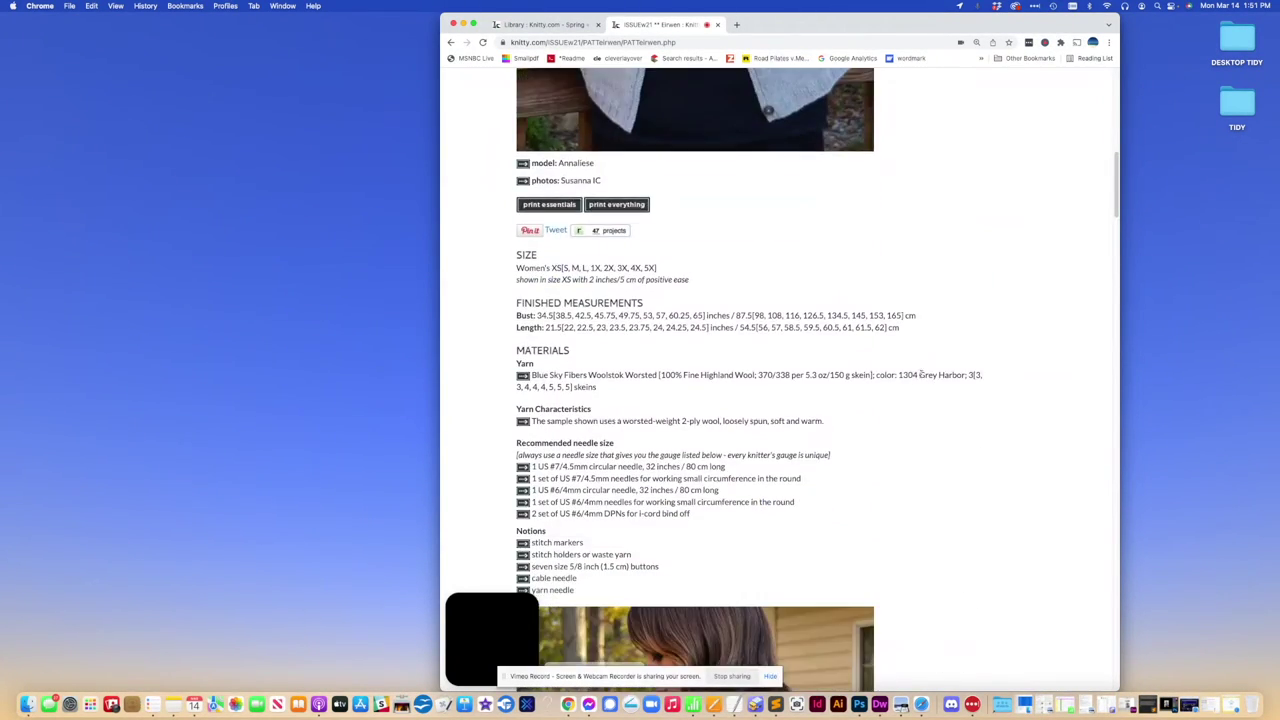
scroll(913, 374, down, 3)
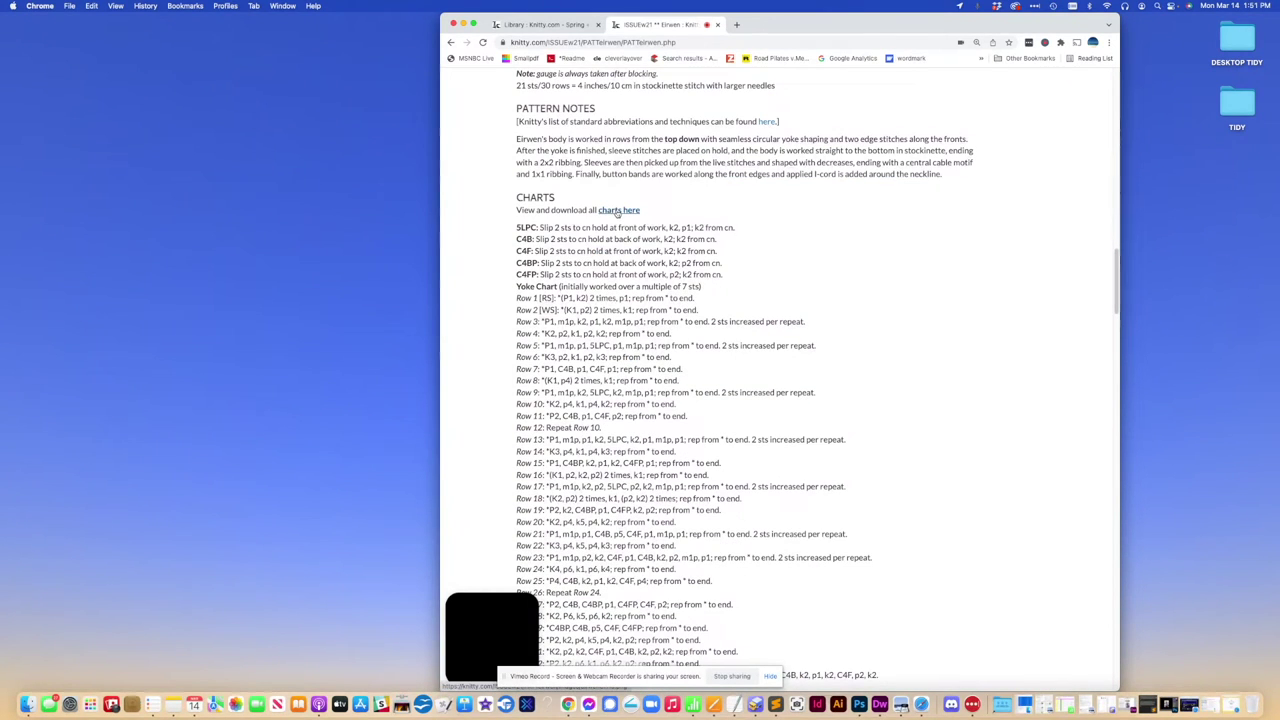
click(618, 211)
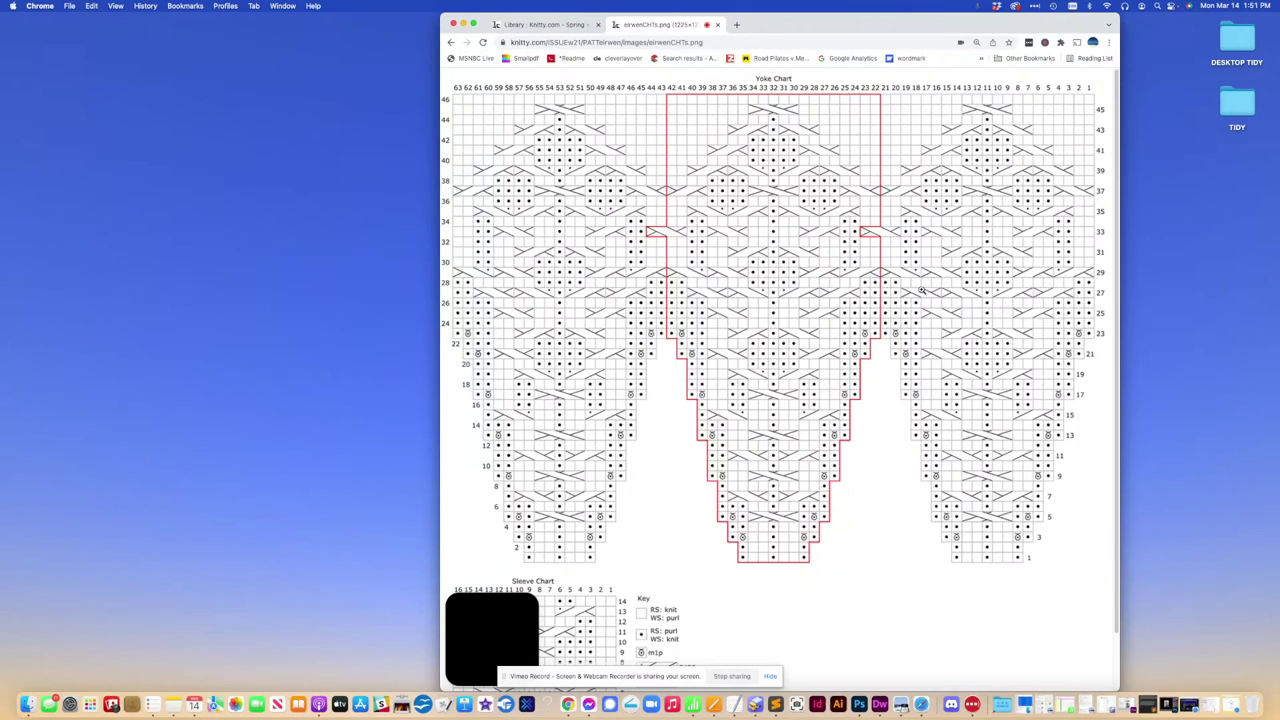
key(super+p)
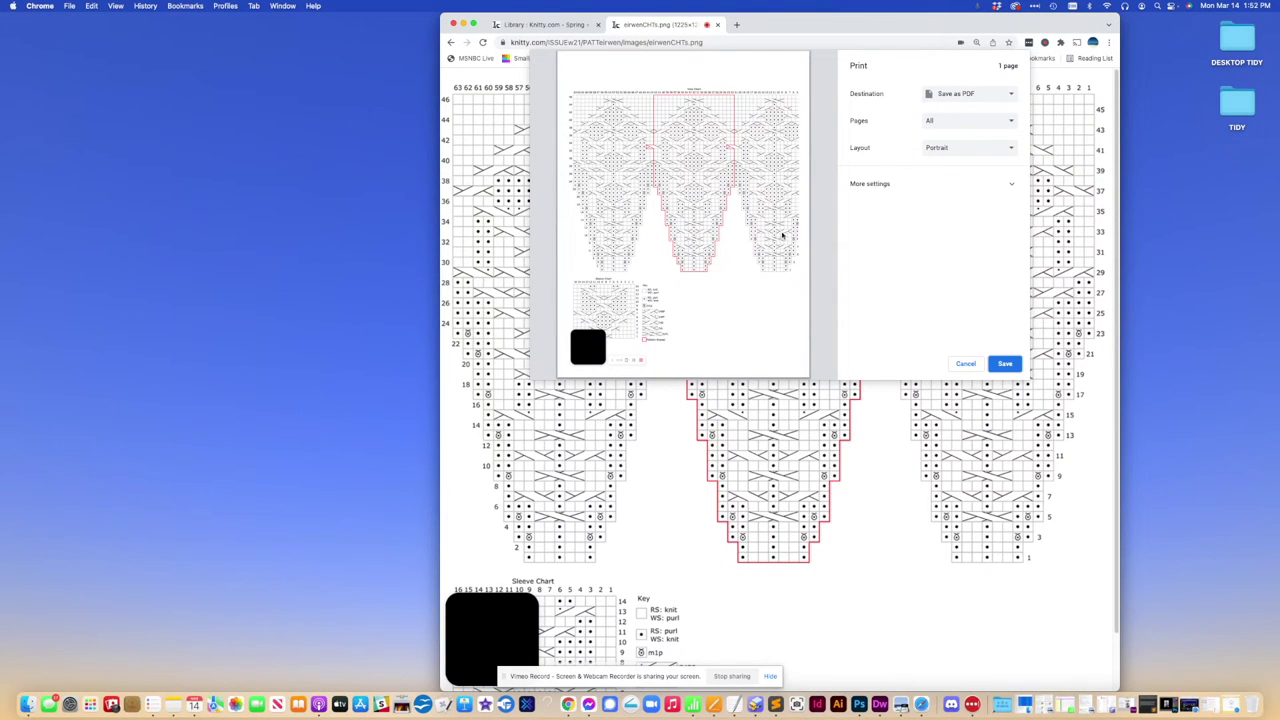
Step: Set the chart's print layout to Landscape and save it as a PDF named eirwenCHTs.pdf on the Desktop
click(945, 150)
click(946, 159)
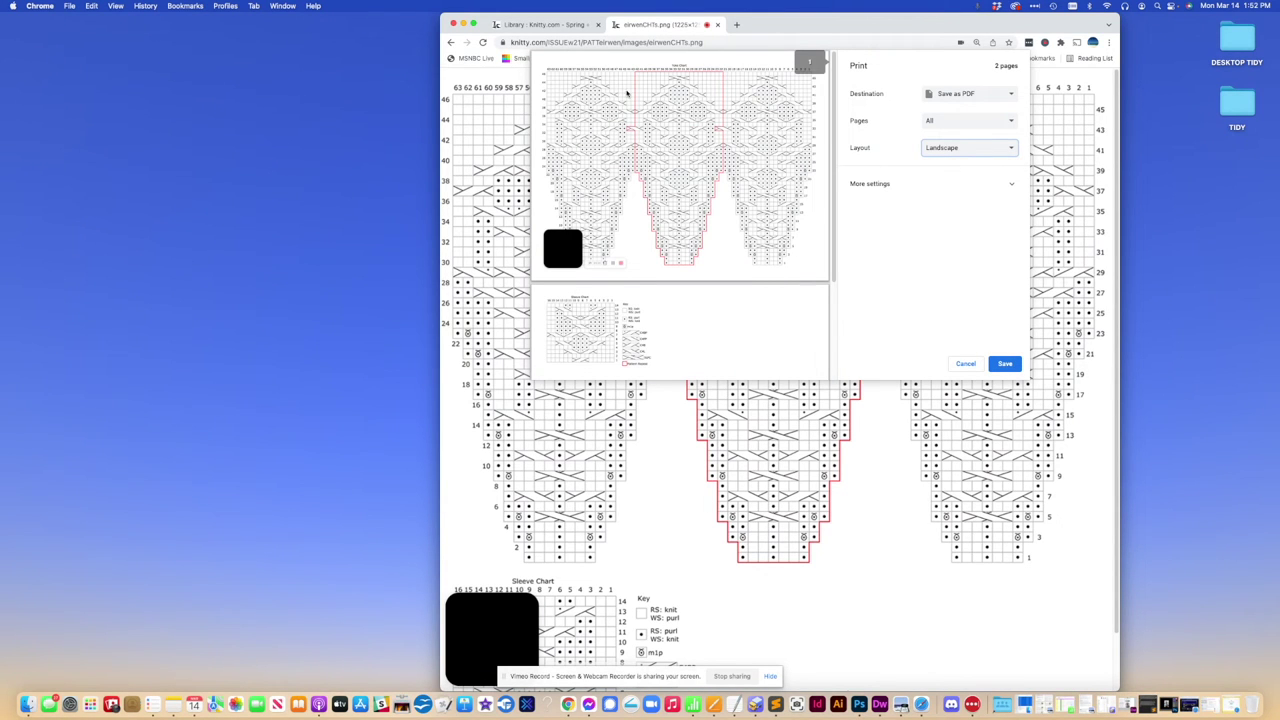
mouse_move(638, 330)
click(1010, 364)
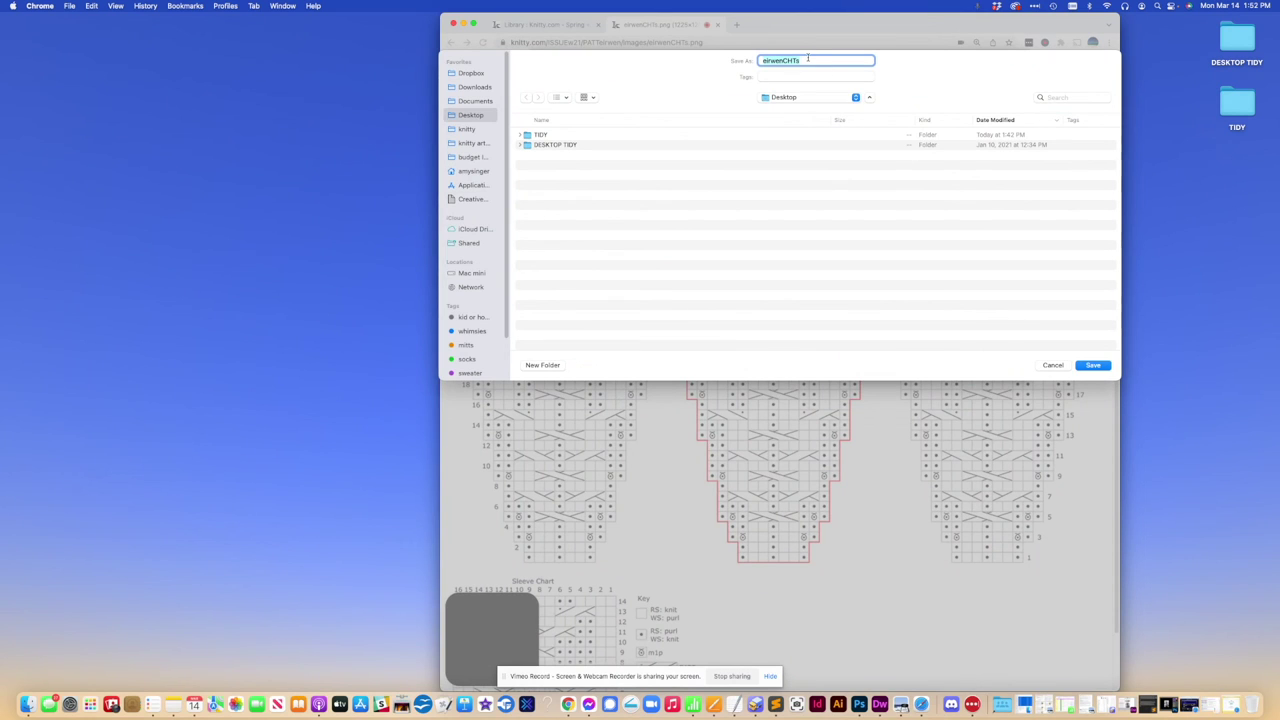
key(Right)
text(.pdf)
click(1094, 365)
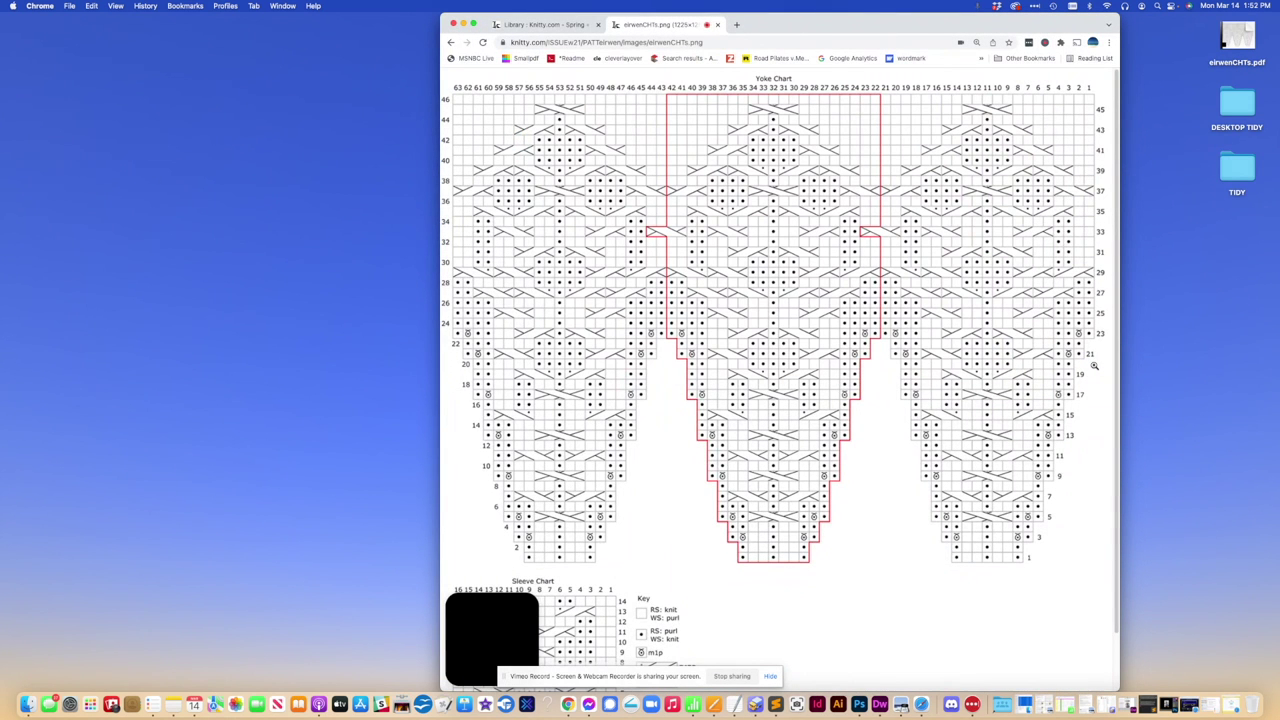
Step: Open eirwenCHTs.pdf from the desktop in Preview, place its window over the browser and examine the yoke and sleeve charts
double_click(1247, 40)
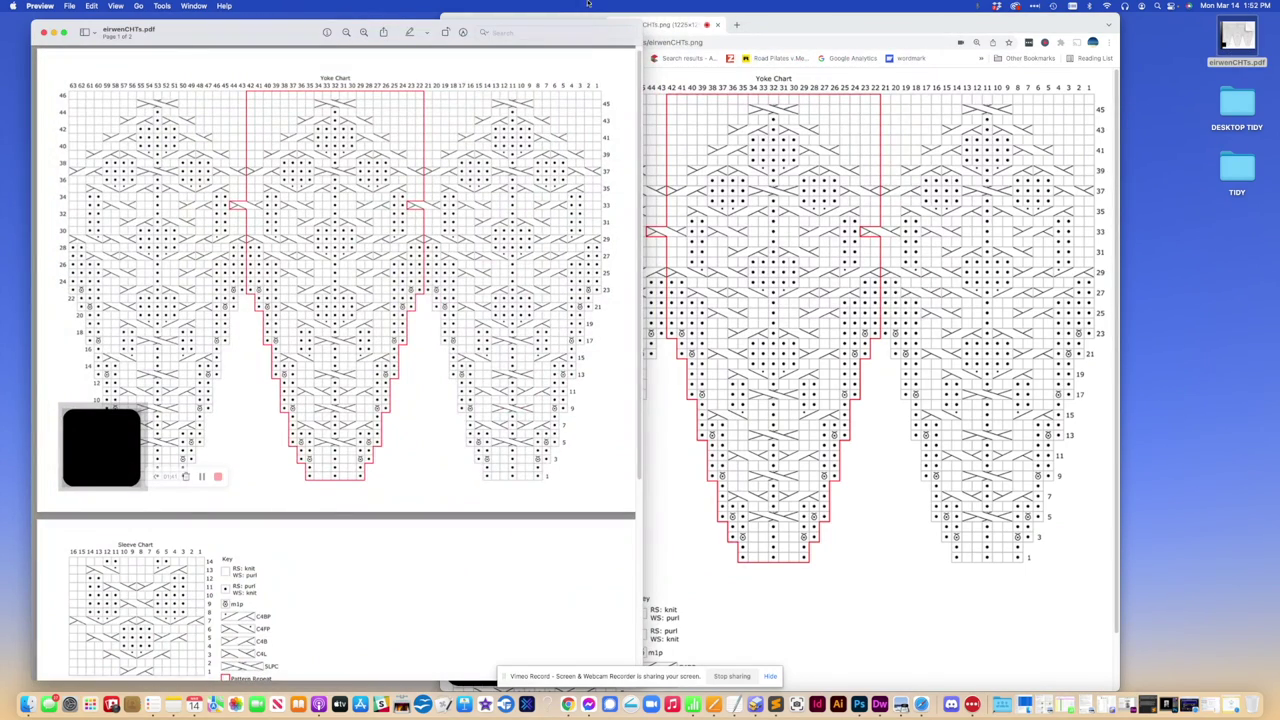
drag(273, 30, 676, 22)
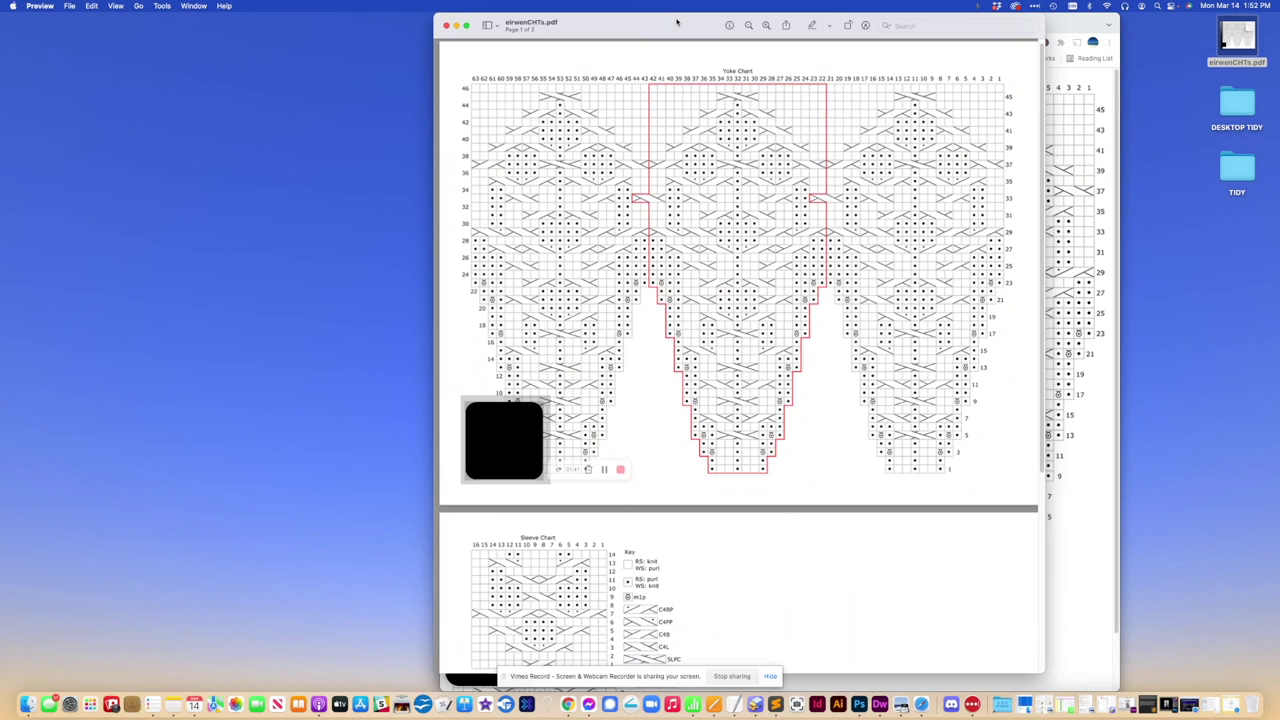
scroll(766, 570, up, 1)
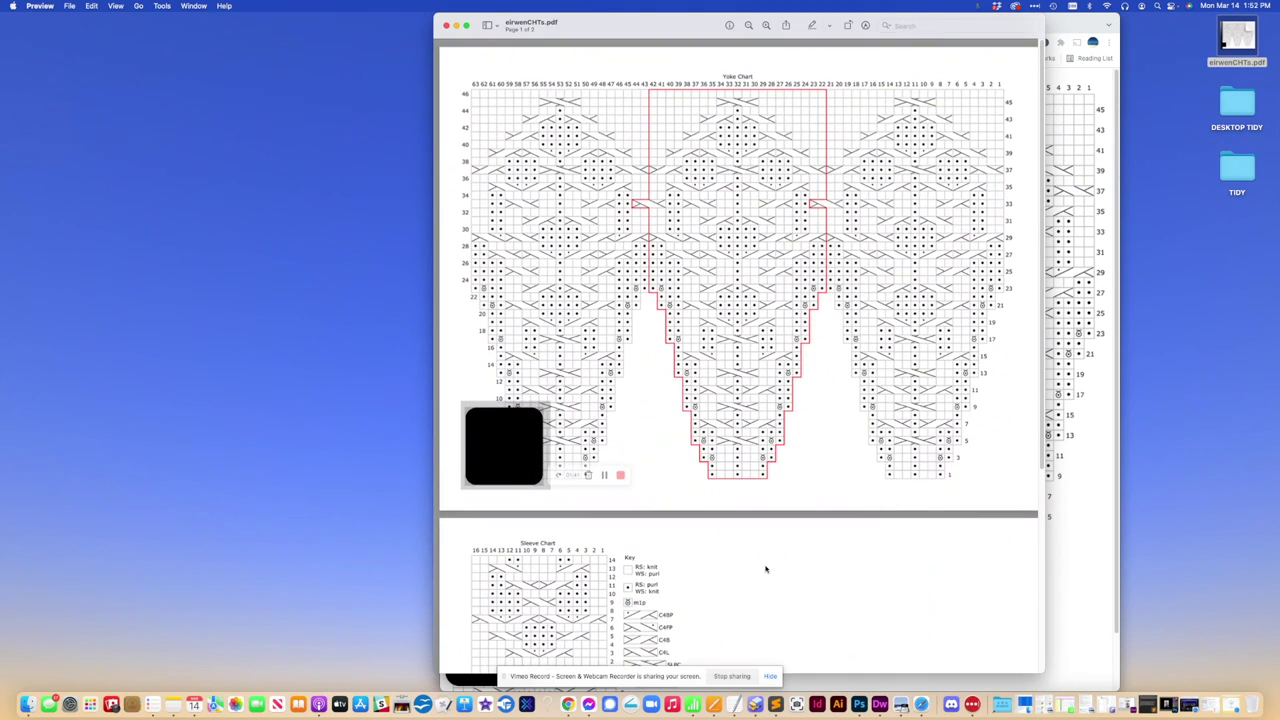